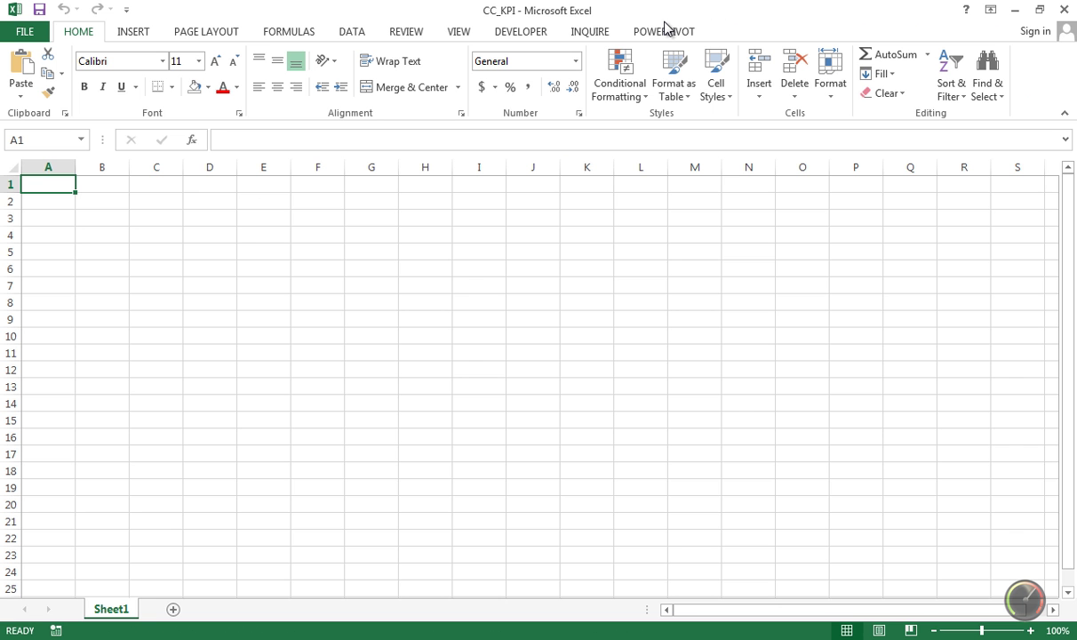
Step: Open the PowerPivot data model window at full size and start an import from a SQL Server database
click(664, 33)
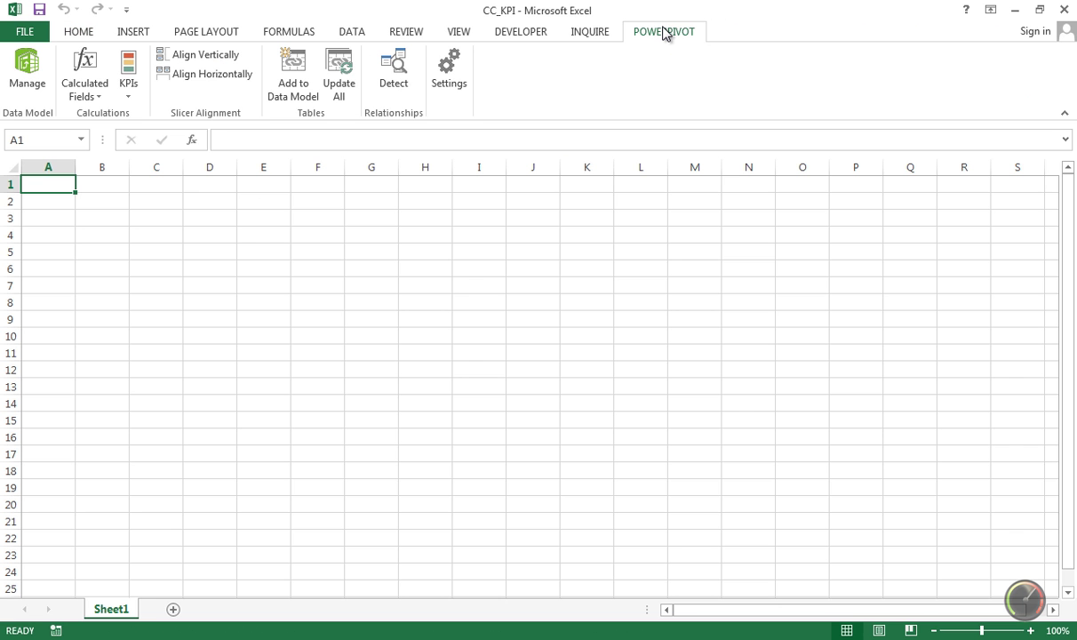
click(29, 75)
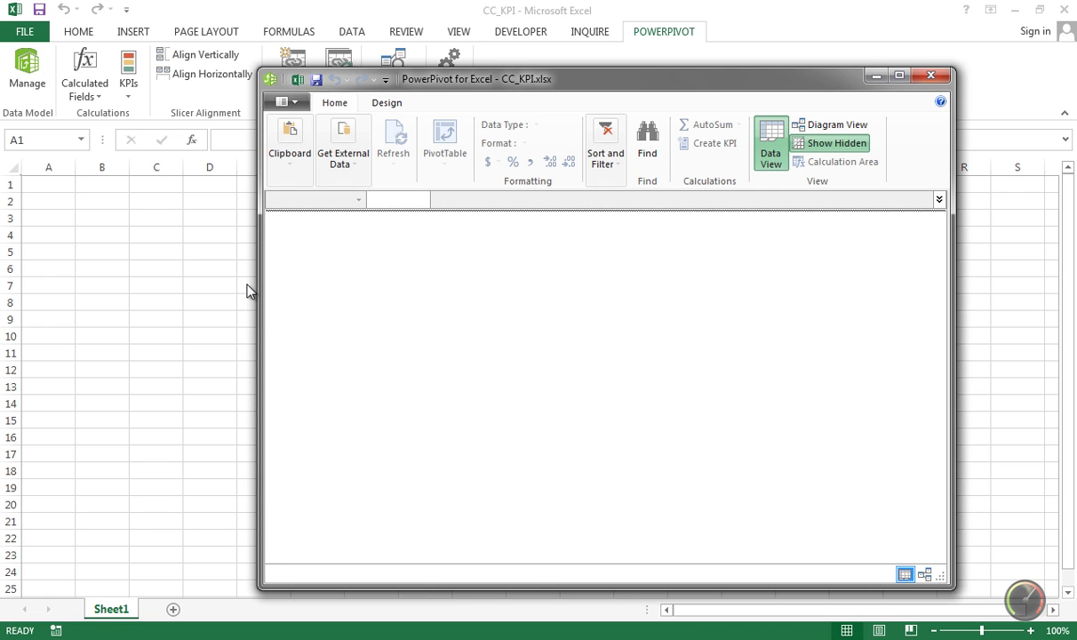
click(898, 76)
click(162, 88)
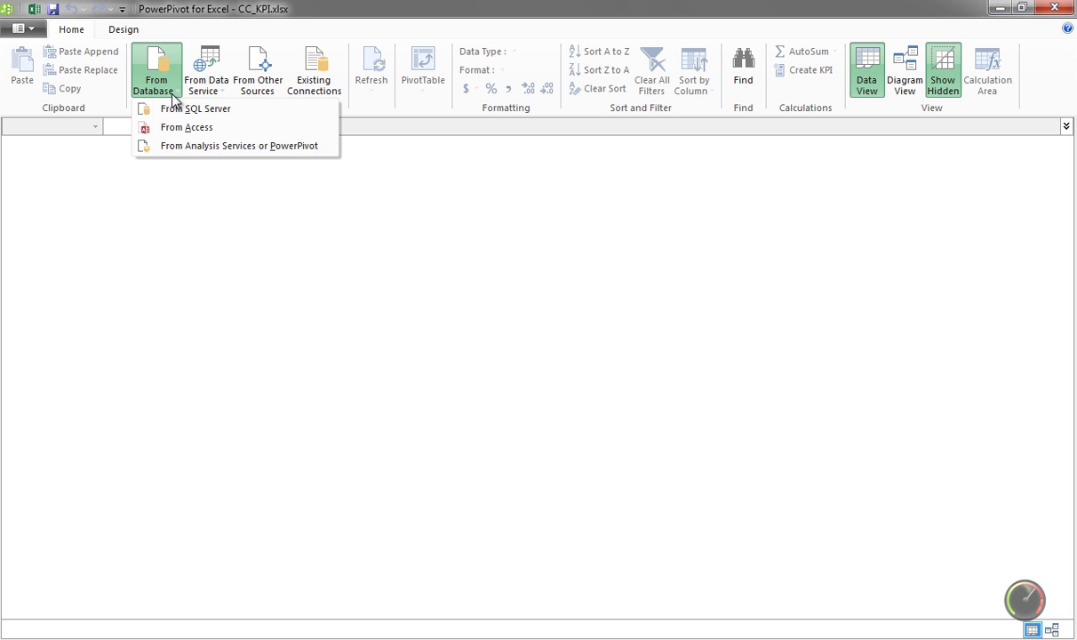
click(251, 115)
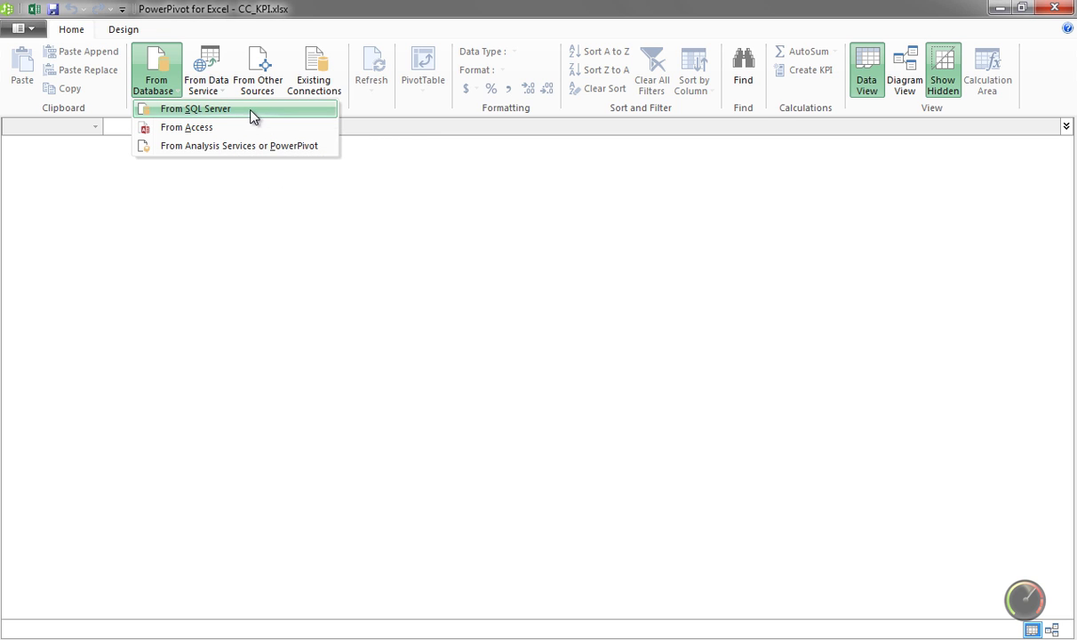
Step: Set the connection name and server to localhost and connect to the AdventureWorksDW2008R2 database
double_click(491, 170)
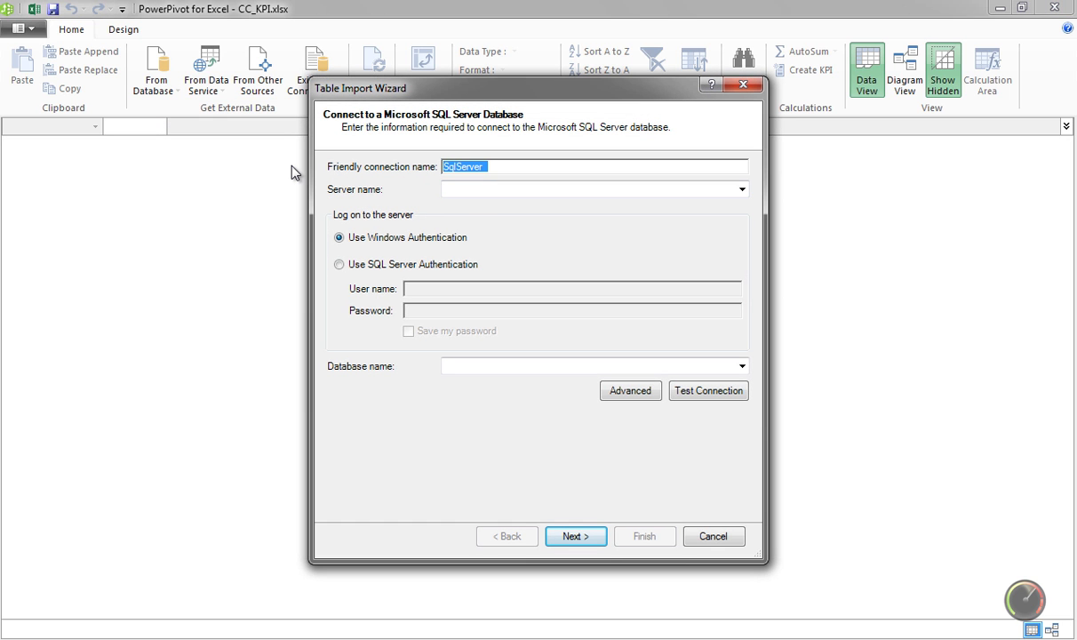
text(localhost)
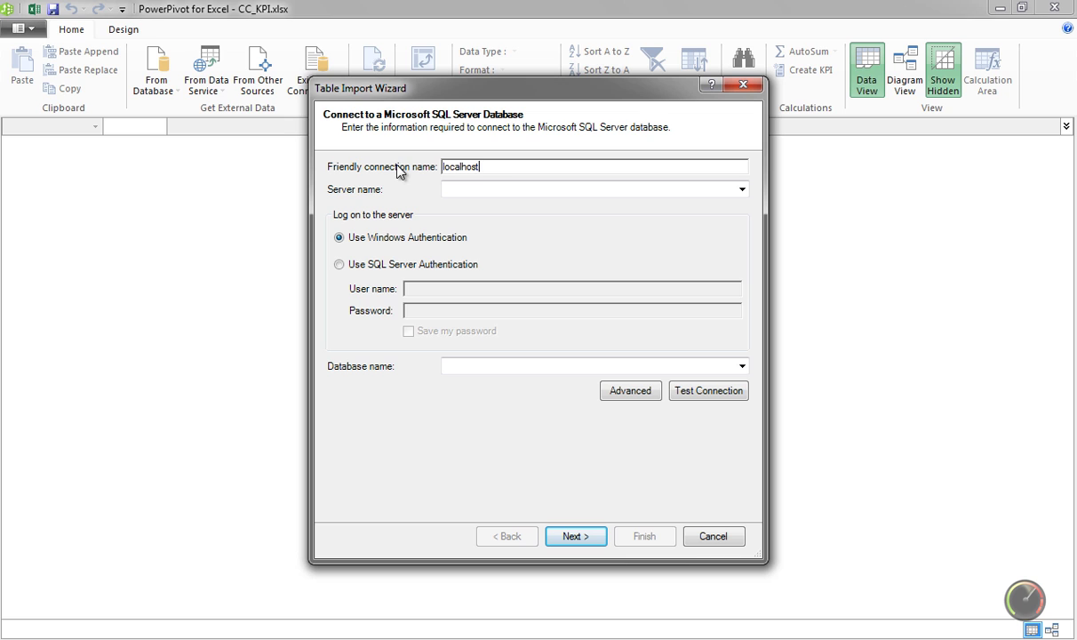
drag(484, 166, 397, 177)
key(ctrl+c)
click(466, 189)
key(ctrl+v)
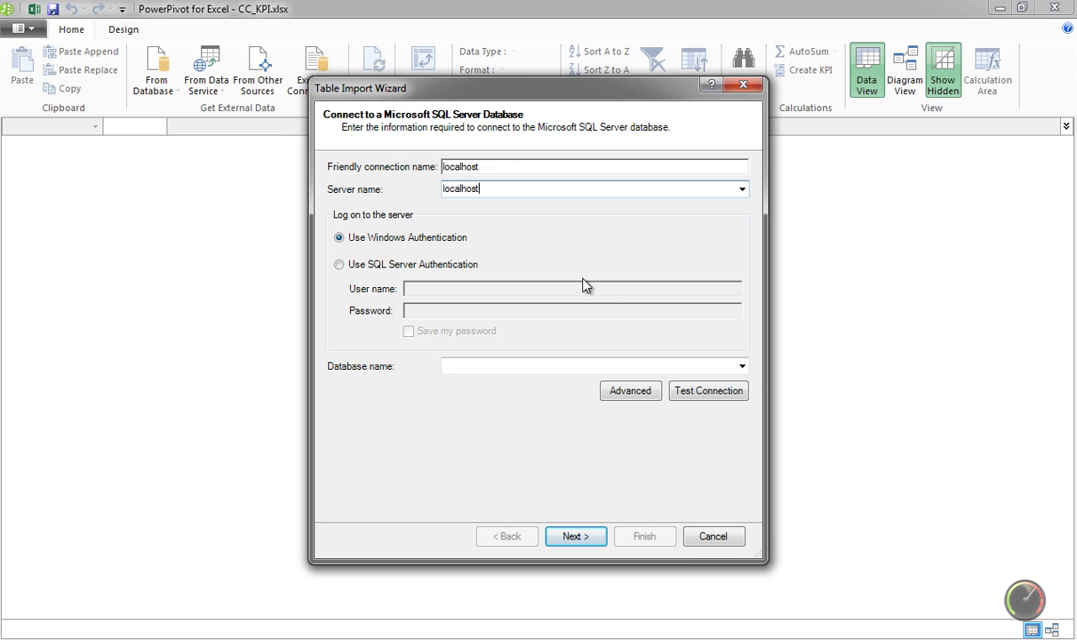
click(742, 366)
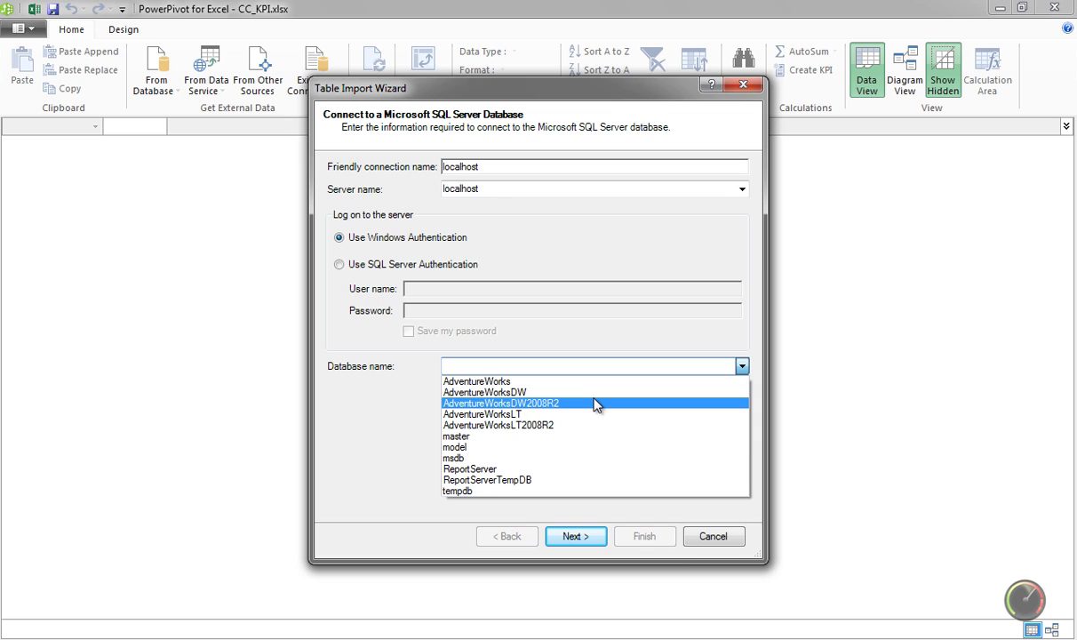
click(596, 404)
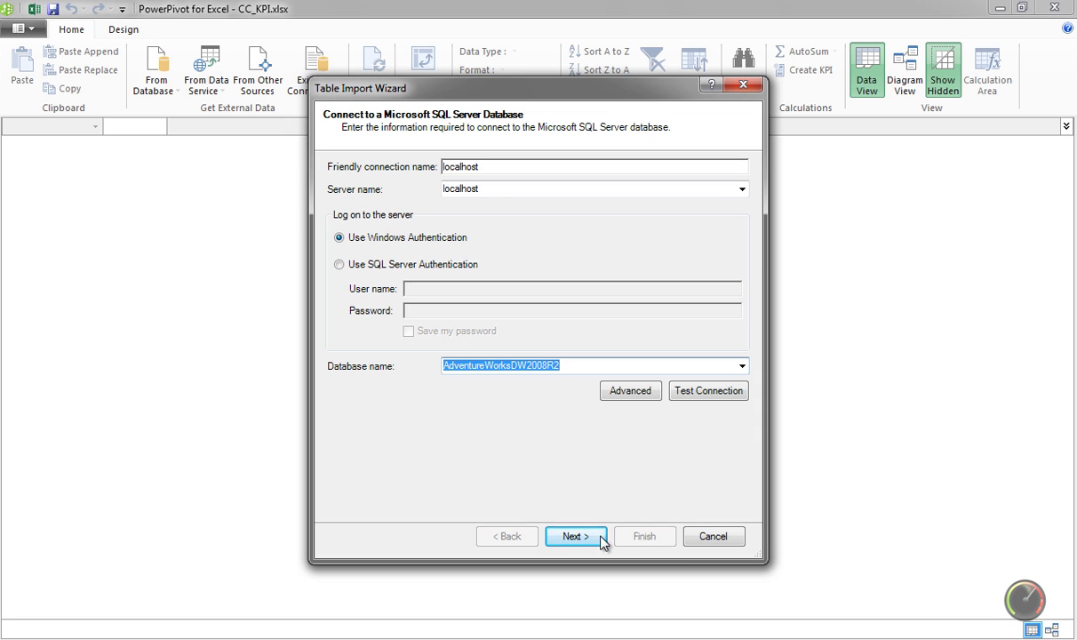
click(577, 538)
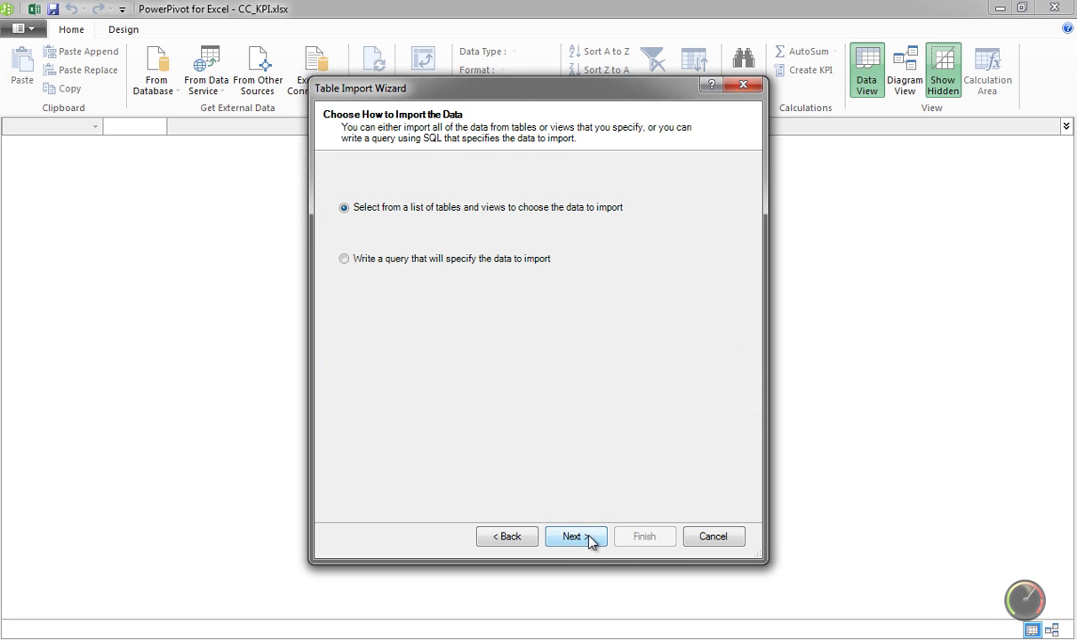
Step: Import the FactCallCenter table together with its related tables, choosing from the list of tables and views
click(584, 537)
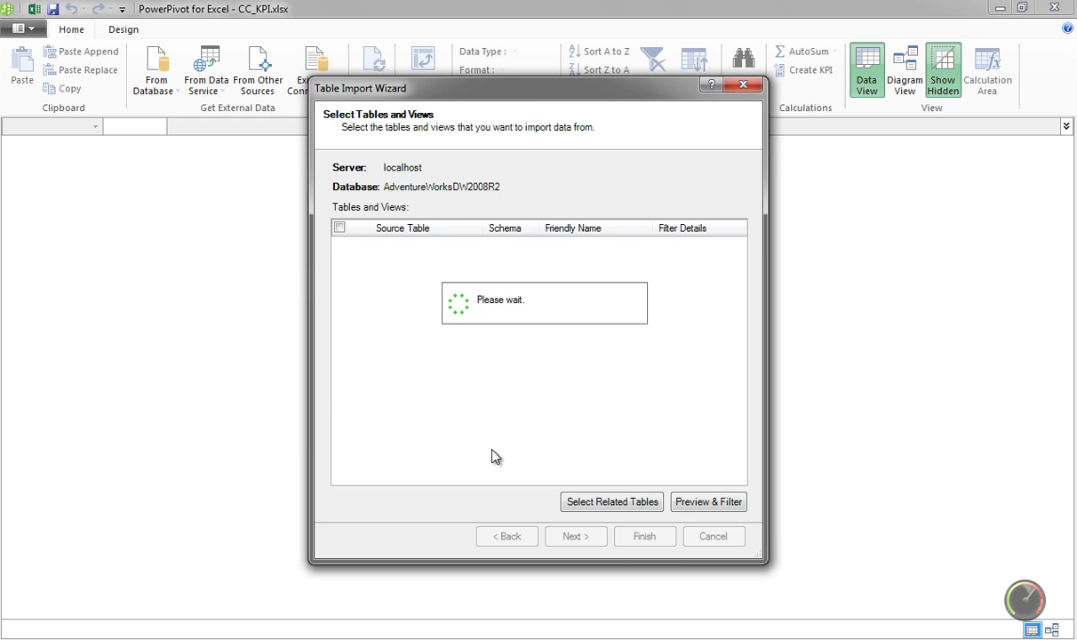
drag(733, 304, 745, 373)
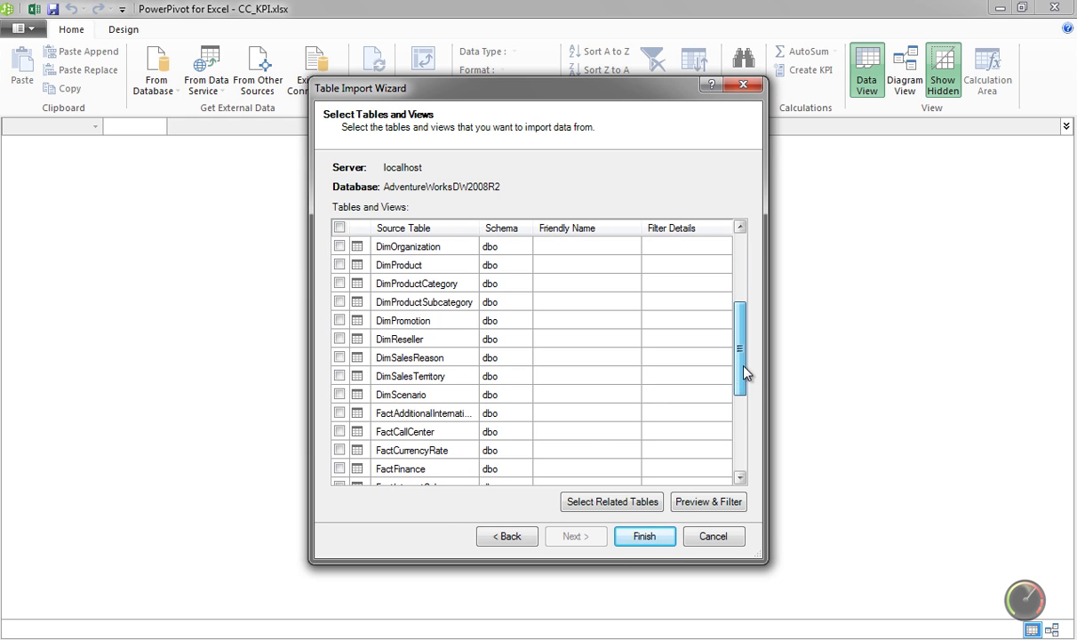
click(339, 431)
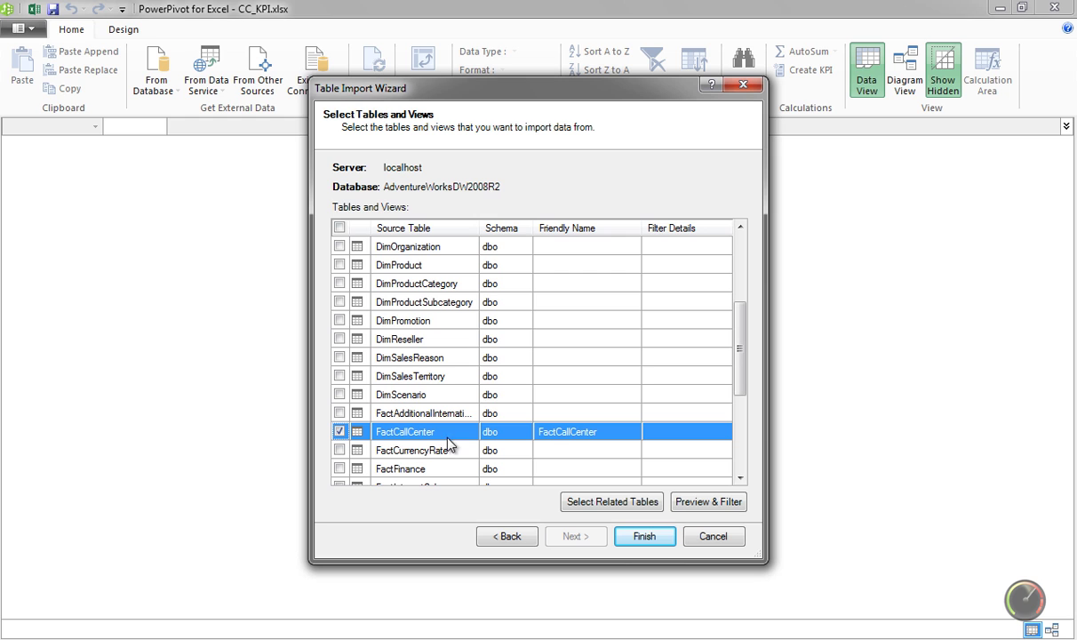
click(618, 502)
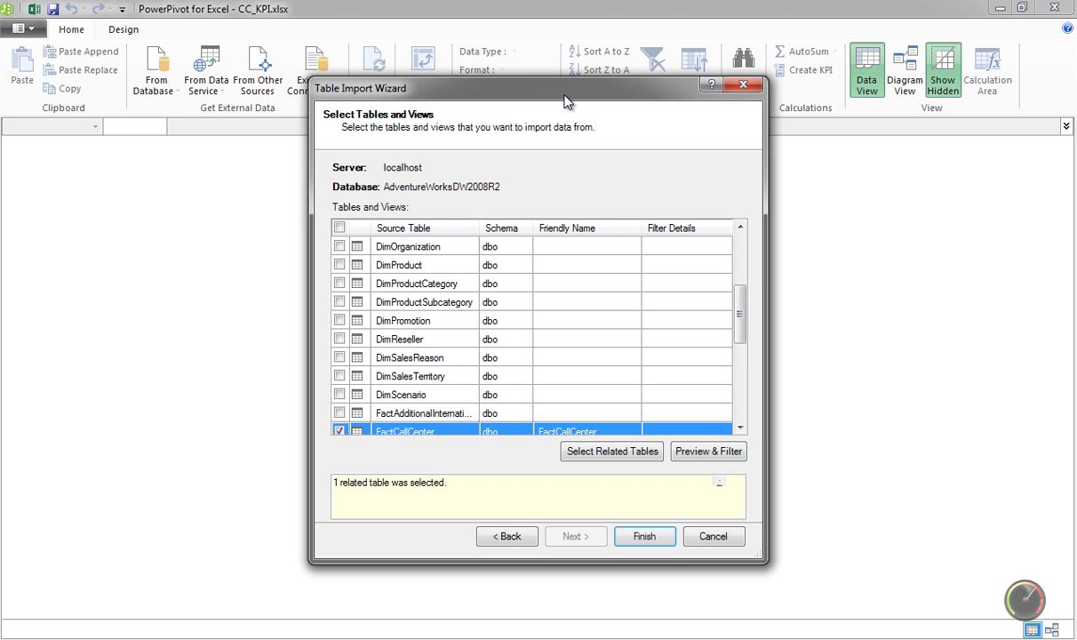
drag(566, 101, 703, 48)
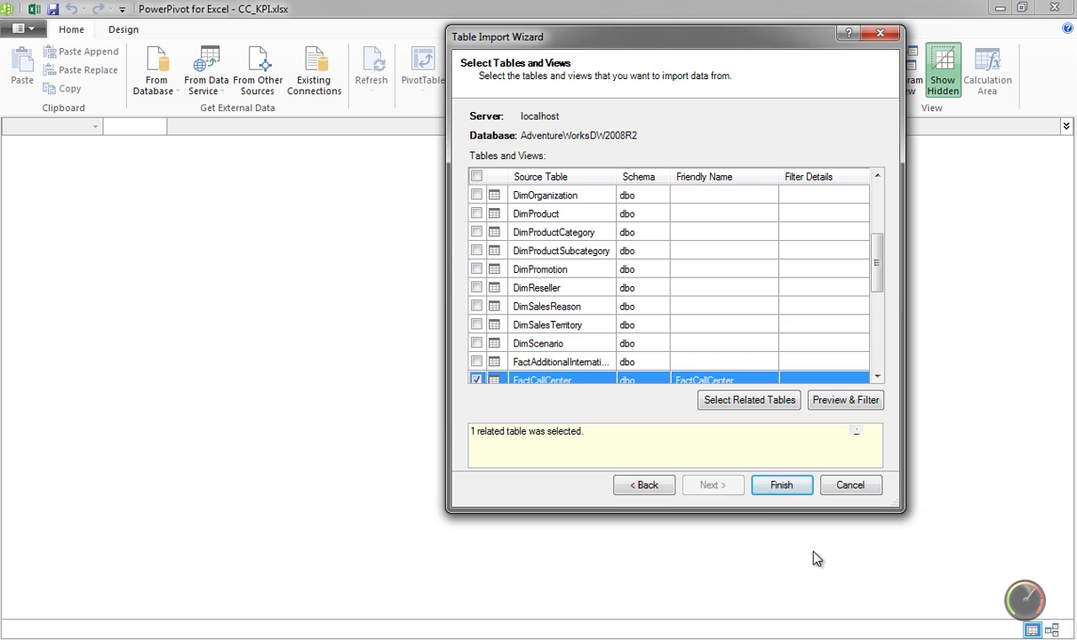
click(785, 490)
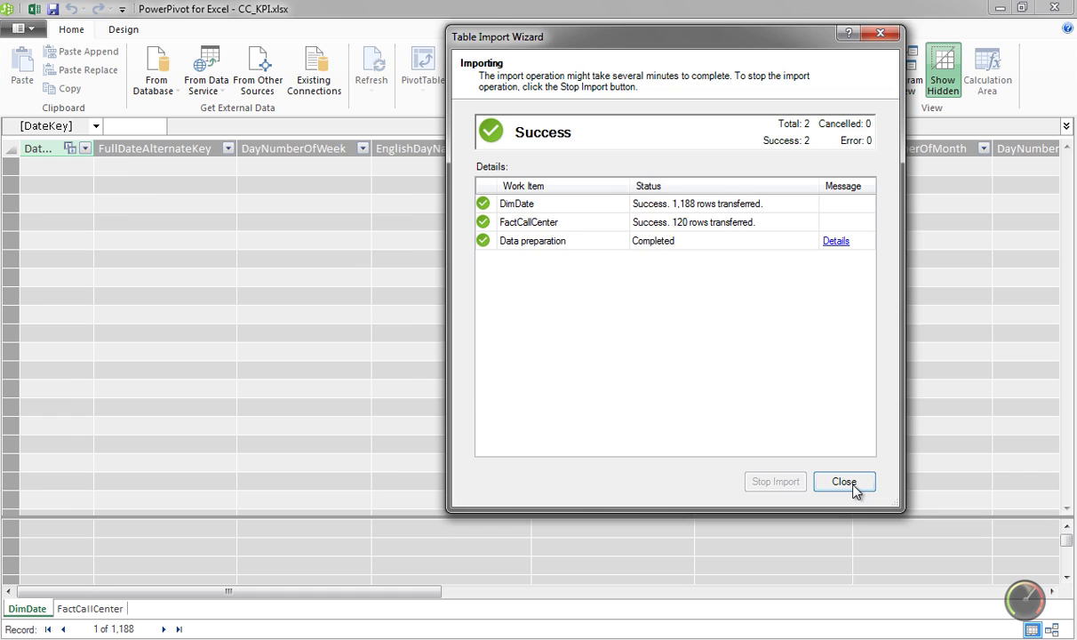
click(848, 481)
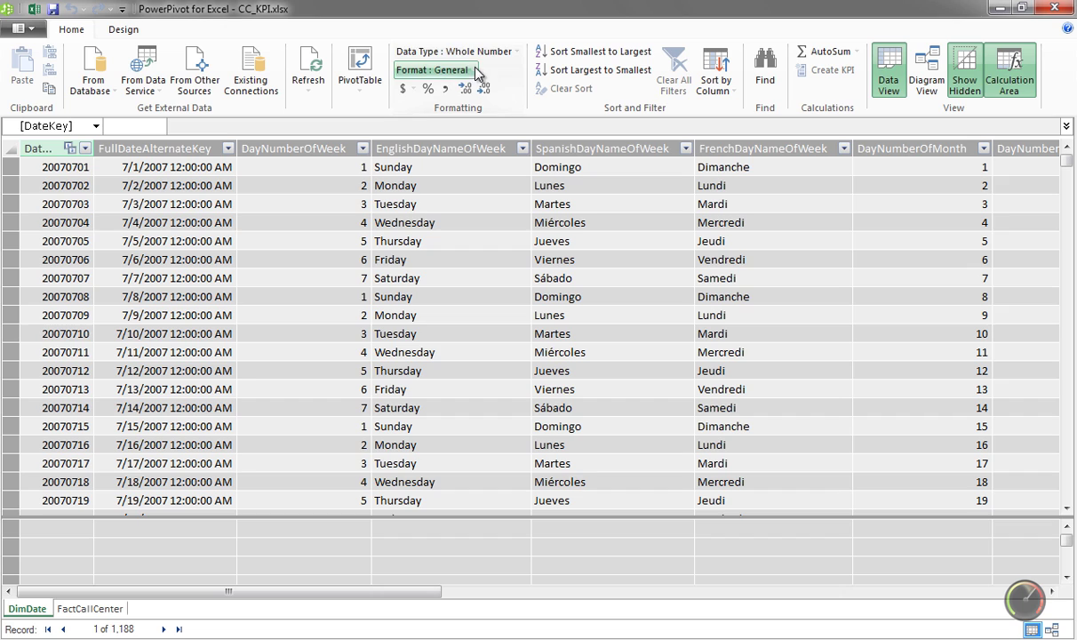
Step: Insert a PivotTable on a new worksheet with FullDateAlternateKey from DimDate as its rows
click(361, 65)
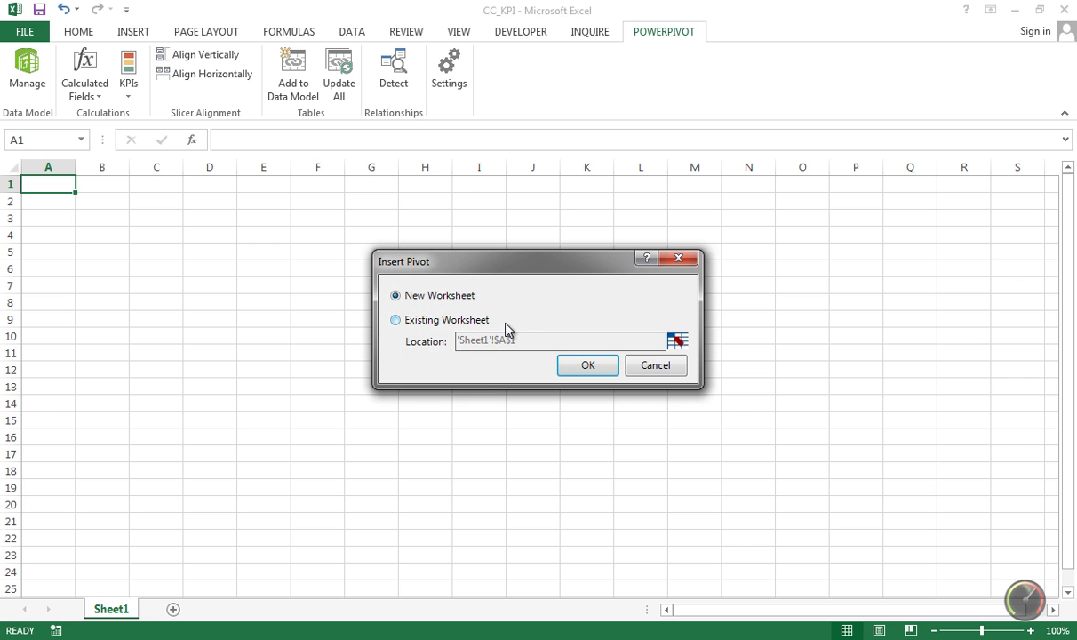
click(594, 368)
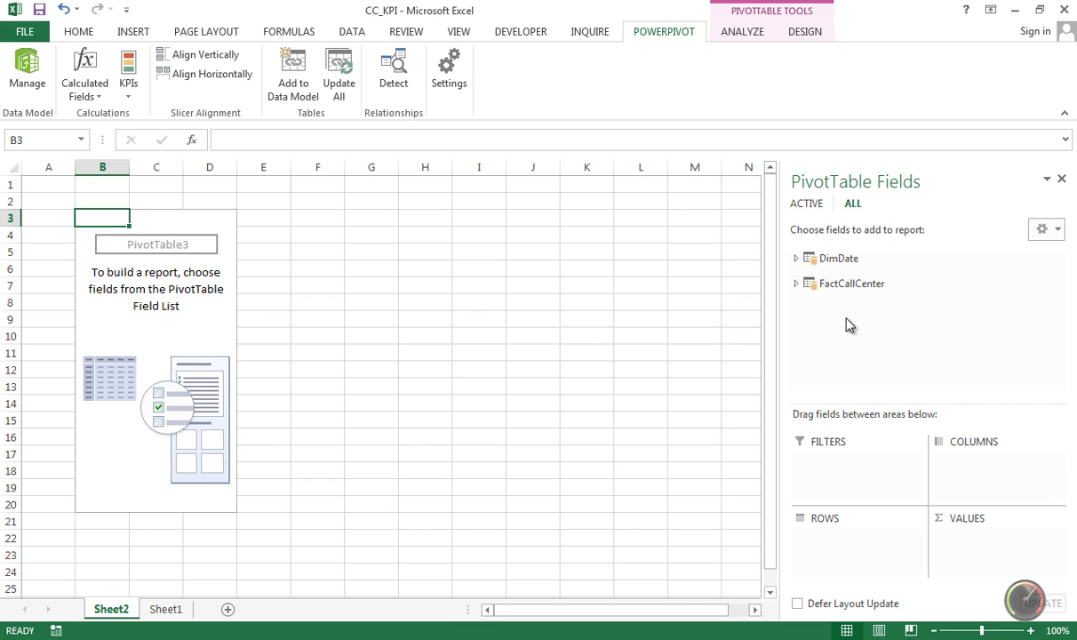
click(796, 259)
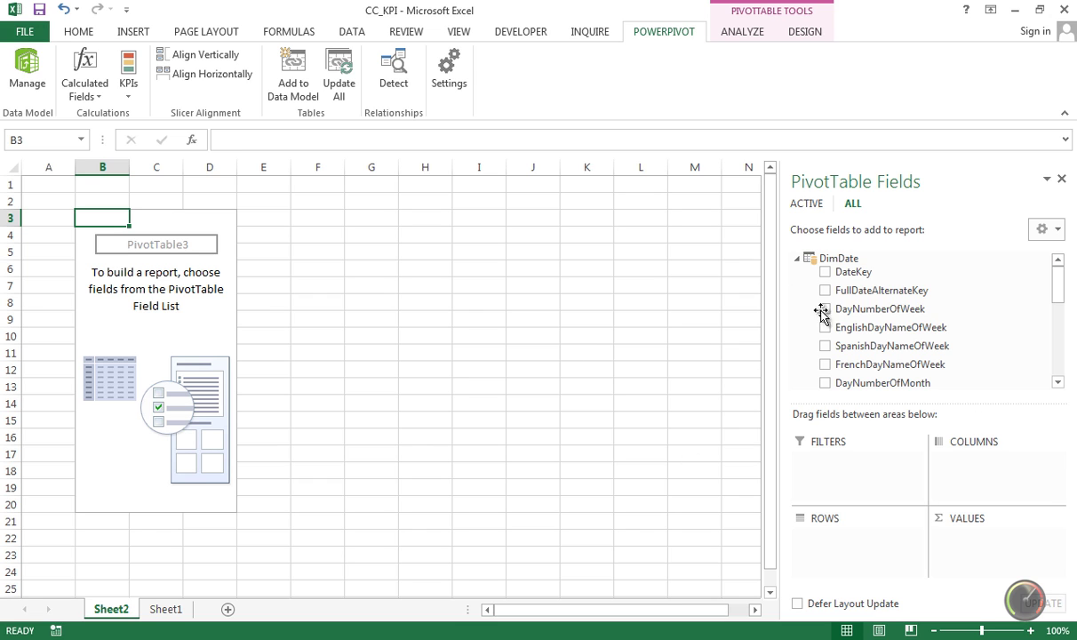
drag(859, 291, 854, 543)
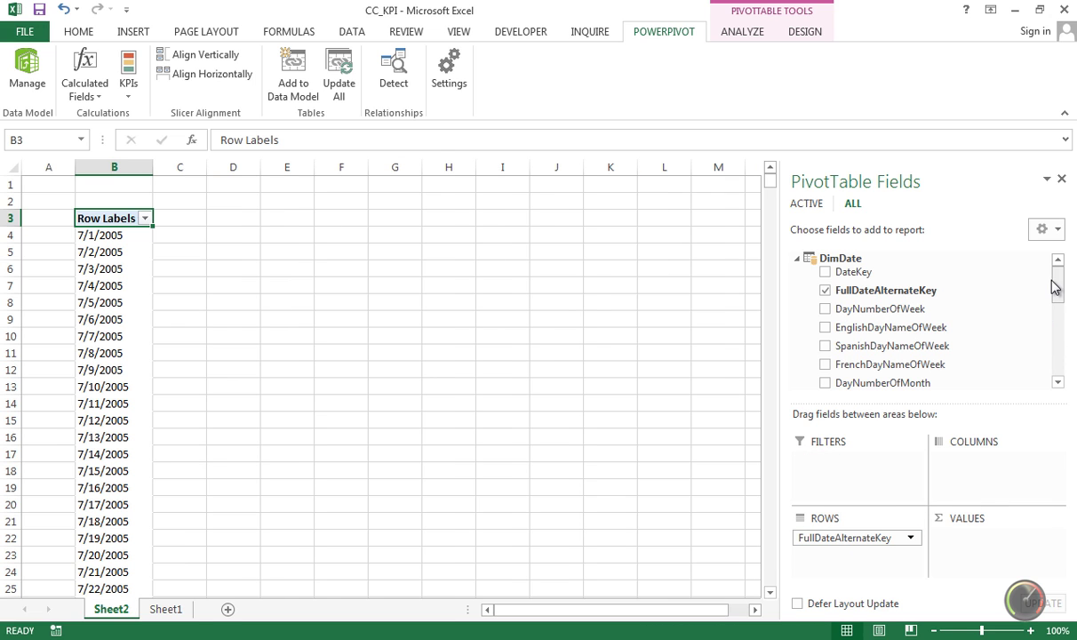
Step: Add FactCallCenter's Shift field as a report filter and its Calls and Orders fields as values
drag(1054, 284, 1072, 359)
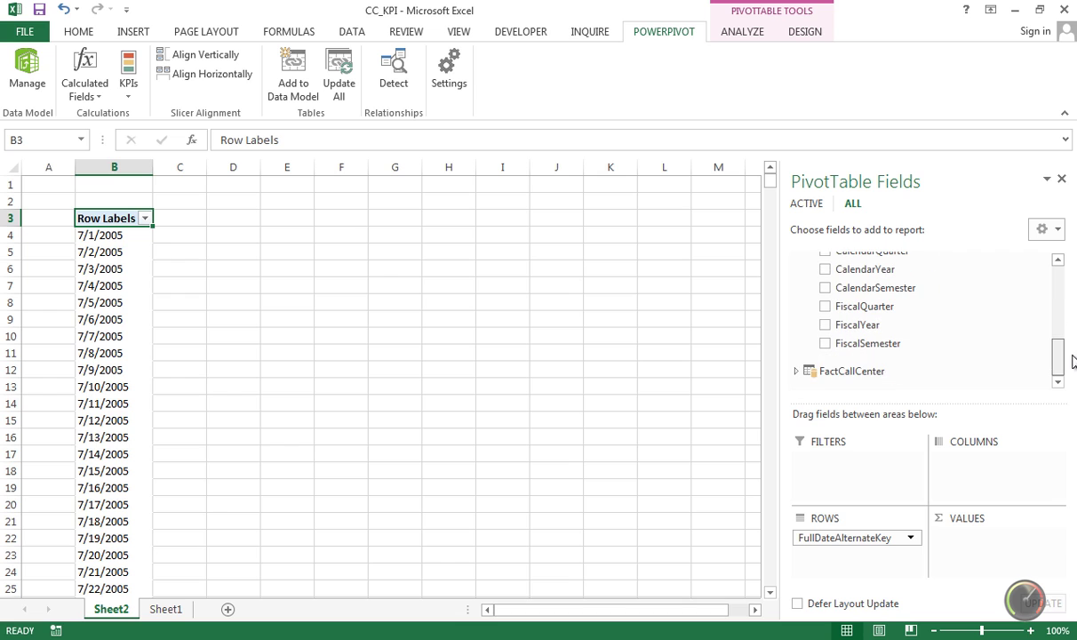
click(796, 370)
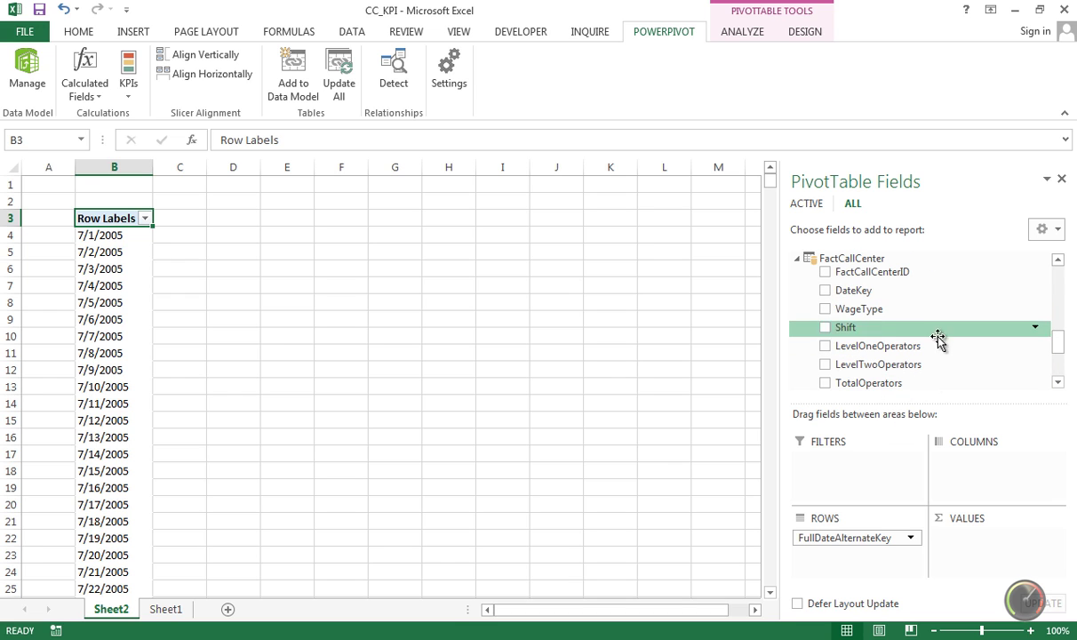
drag(860, 326, 827, 463)
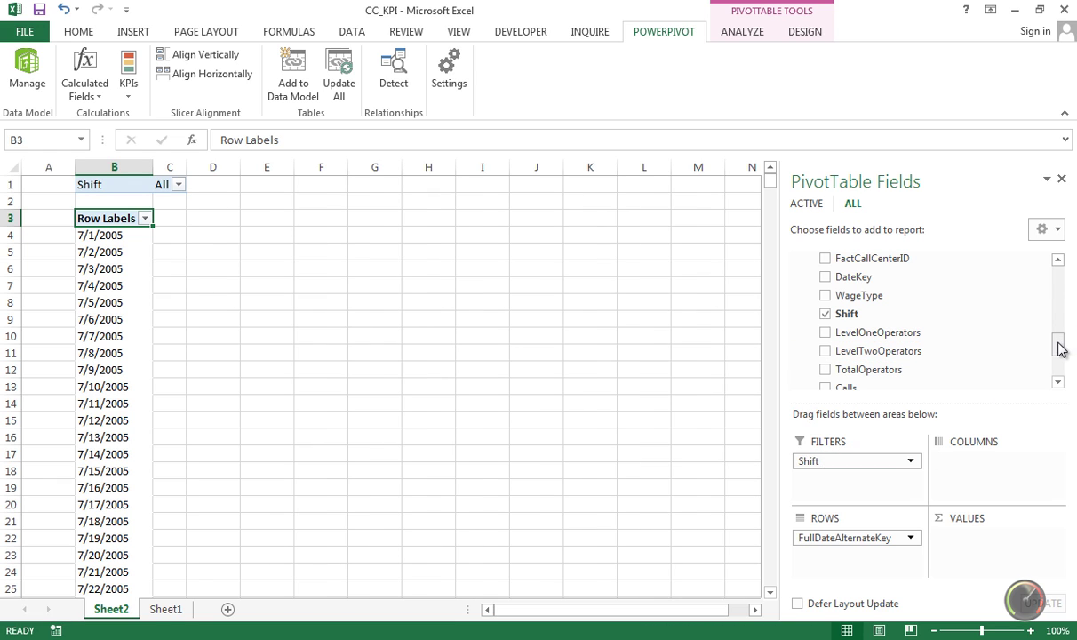
drag(1059, 347, 1058, 359)
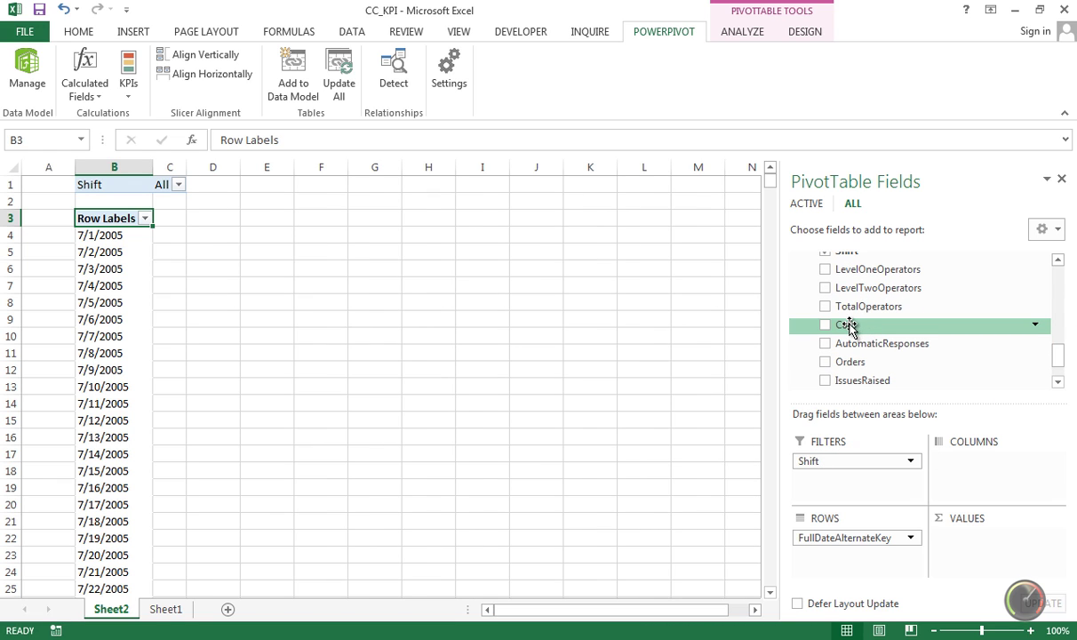
drag(847, 326, 955, 544)
drag(848, 364, 965, 562)
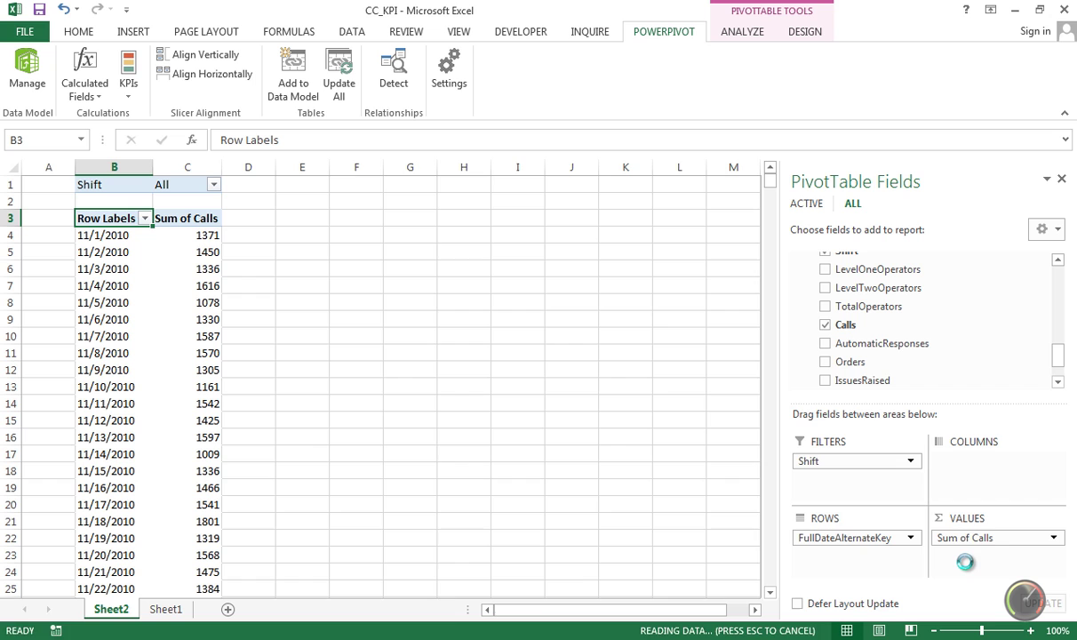
Step: Review the Calls and Orders sums per date in the PivotTable down to the grand total
click(214, 236)
click(289, 235)
scroll(289, 249, down, 5)
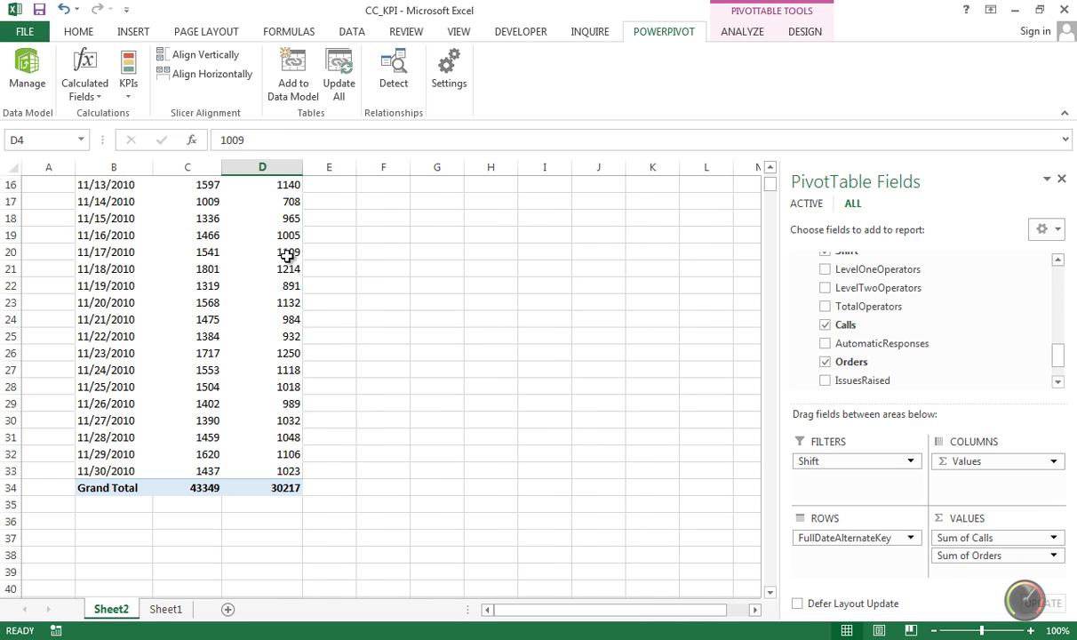
scroll(288, 255, up, 1)
scroll(287, 255, up, 4)
key(Left)
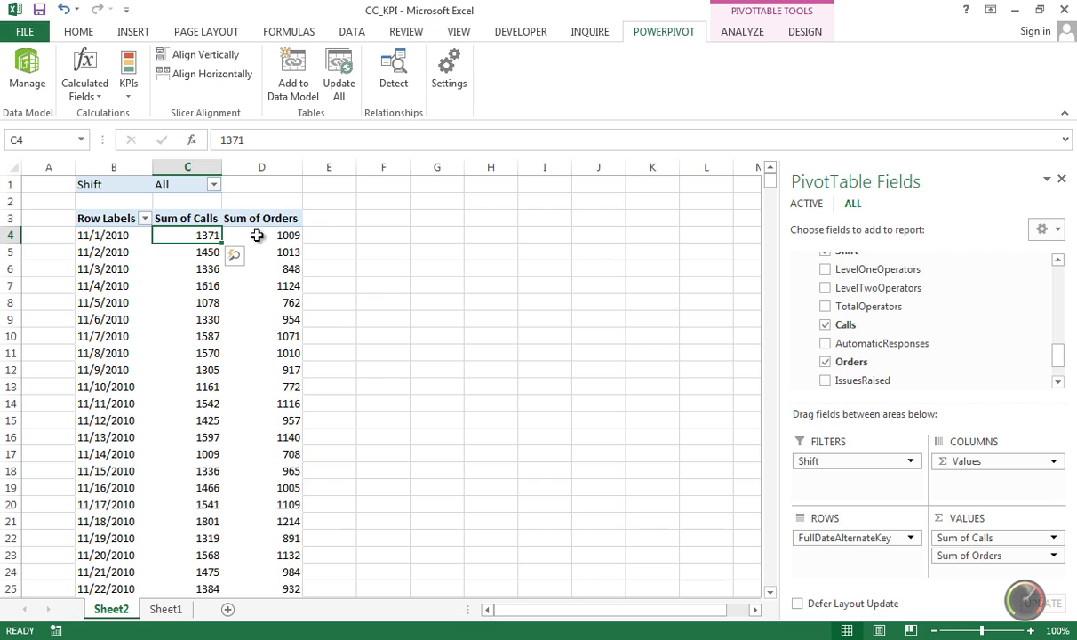
key(Right)
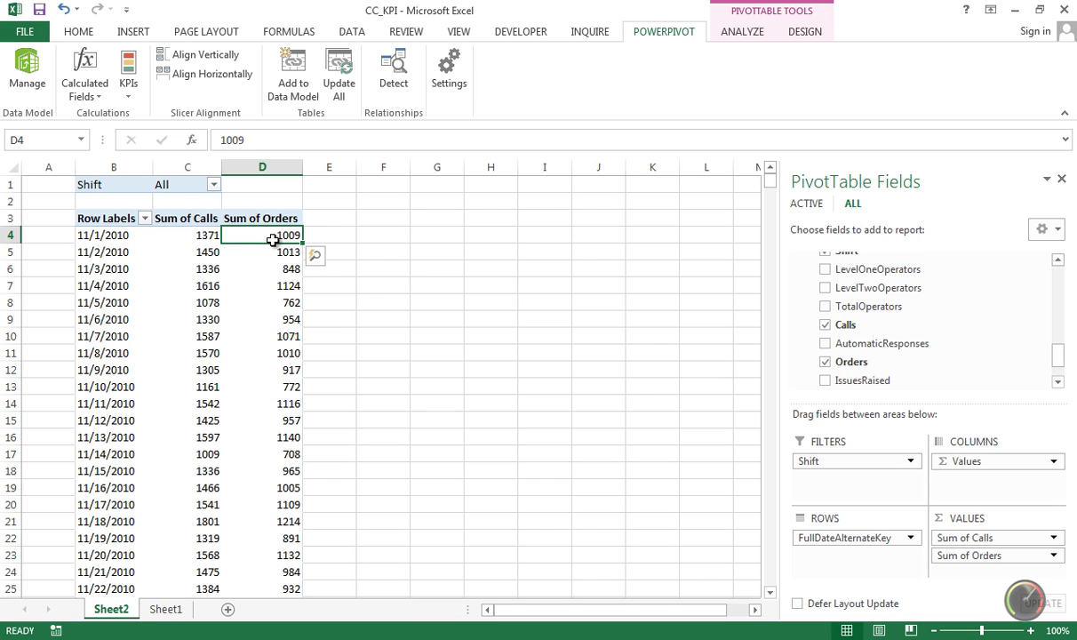
Step: Start a new calculated field named Calls_Orders_Ratio and assign it to the FactCallCenter table
click(99, 96)
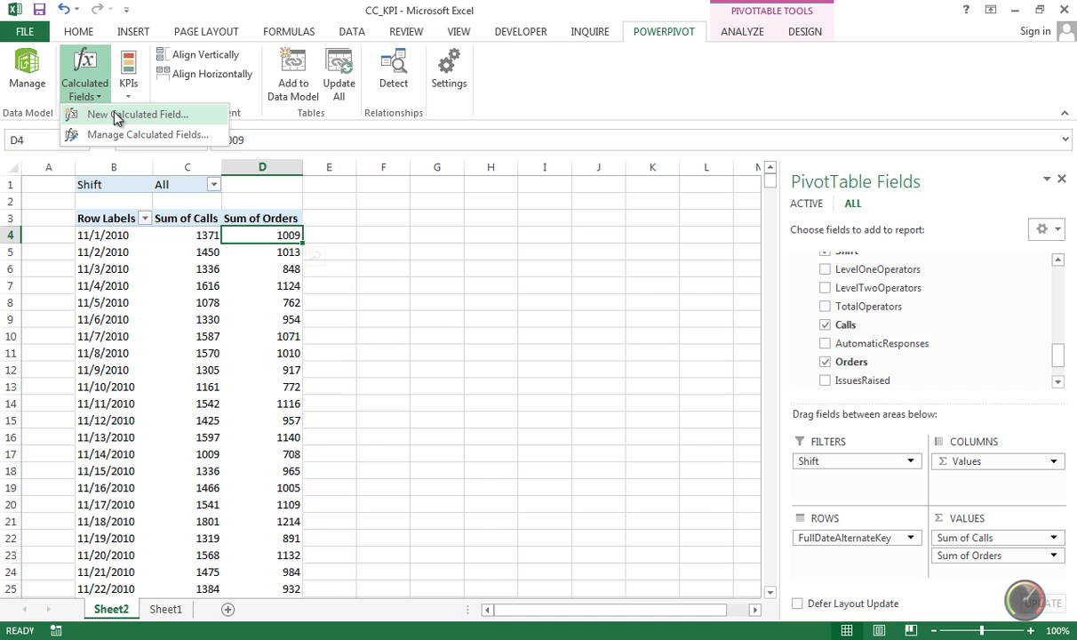
click(159, 113)
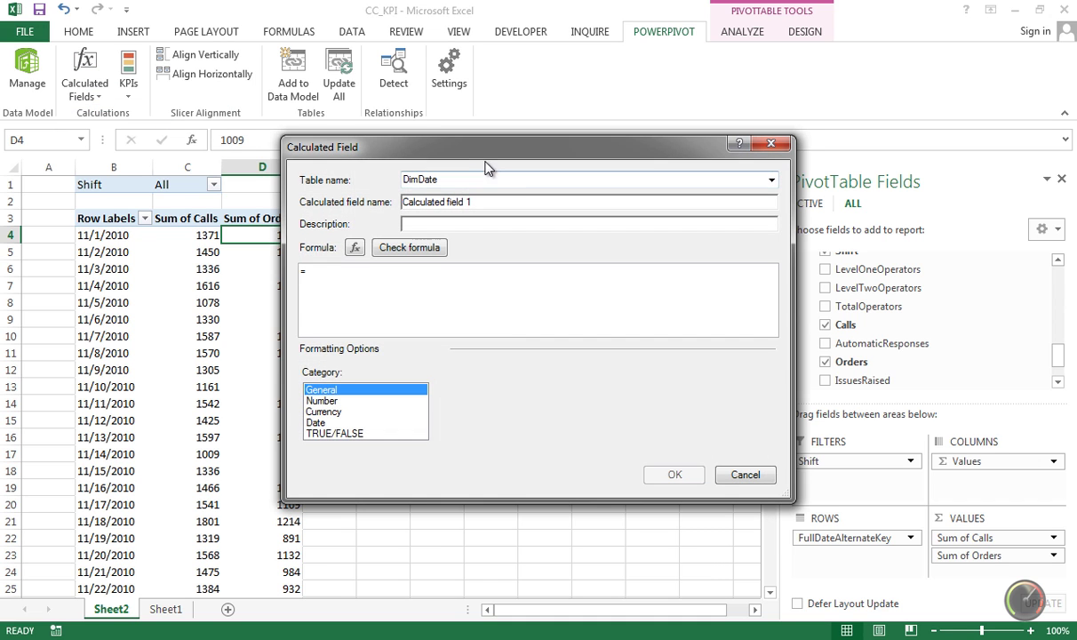
drag(459, 149, 675, 88)
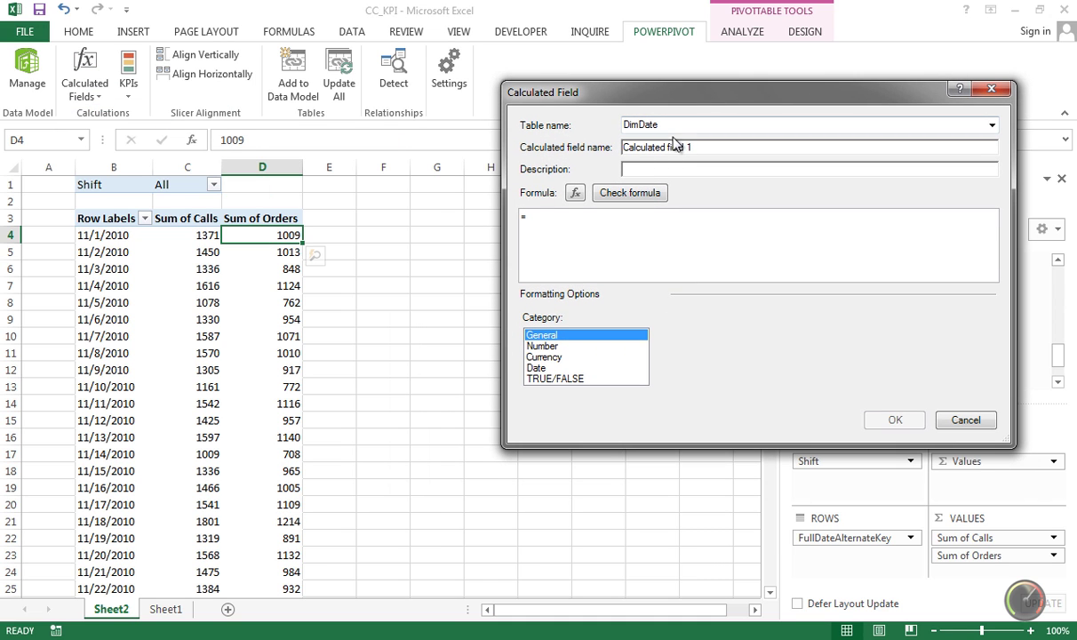
drag(715, 149, 569, 158)
text(Calls_Orders_Ratio)
click(993, 130)
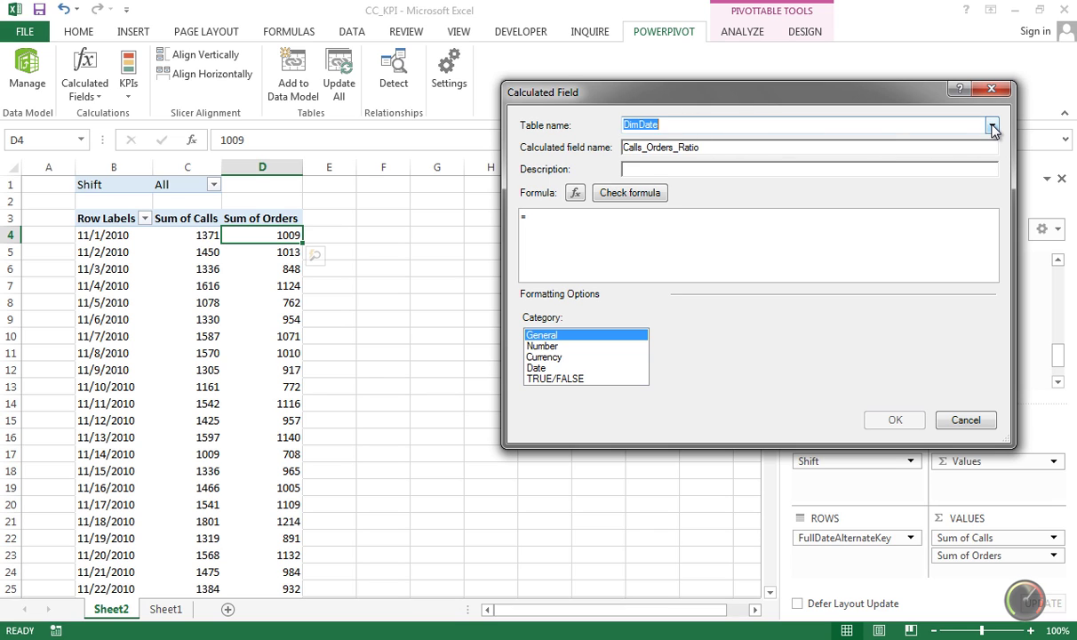
click(673, 151)
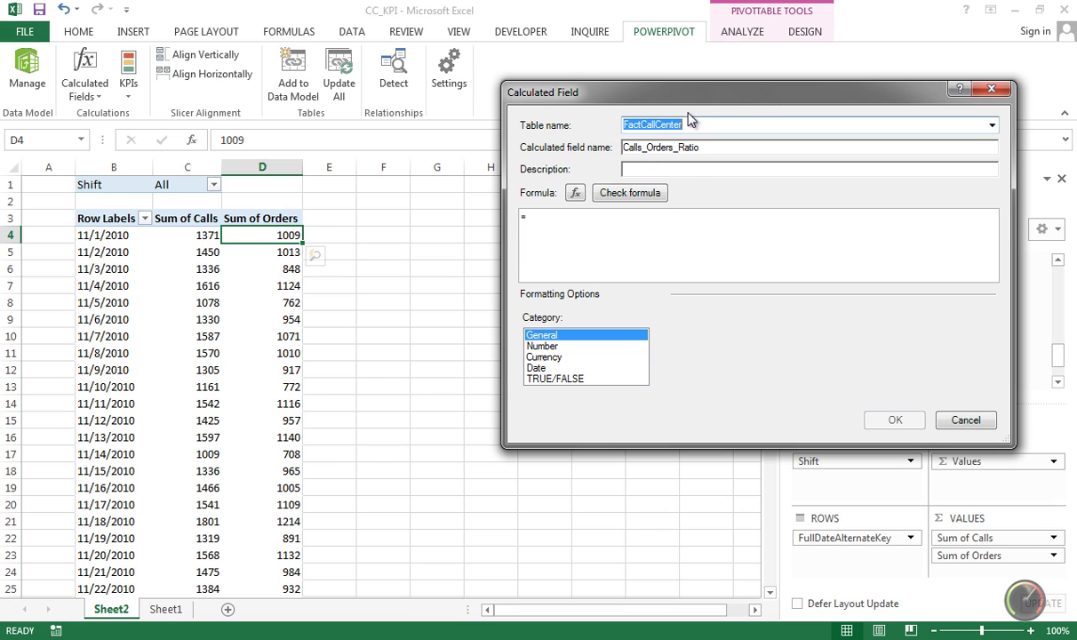
Step: Define the Calls_Orders_Ratio formula as =[Sum of Calls]/[Sum of Orders] and create the calculated field
click(549, 216)
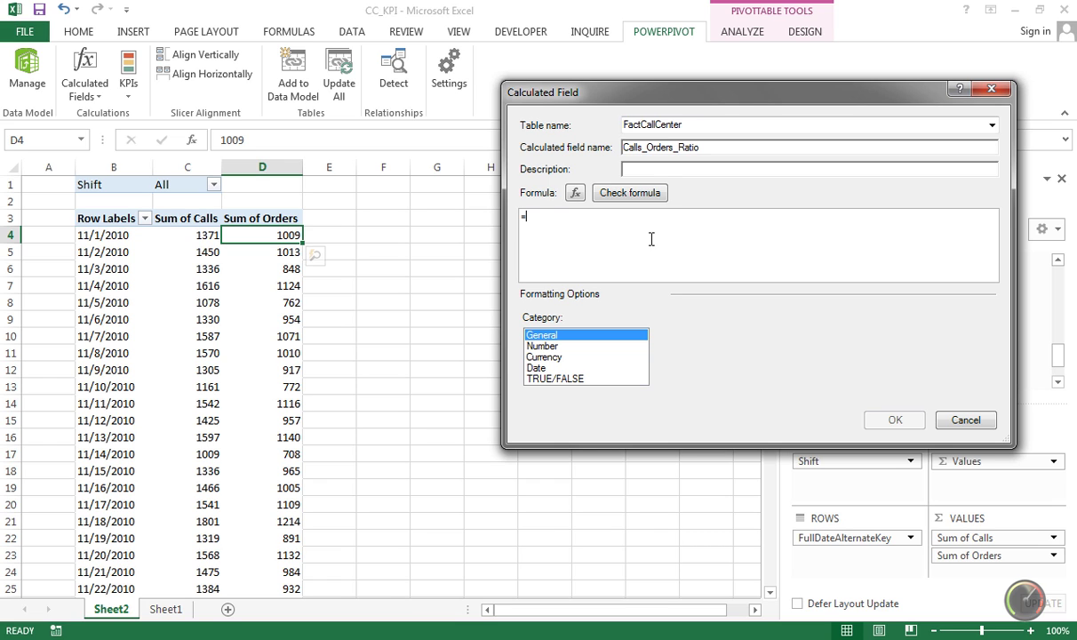
text([)
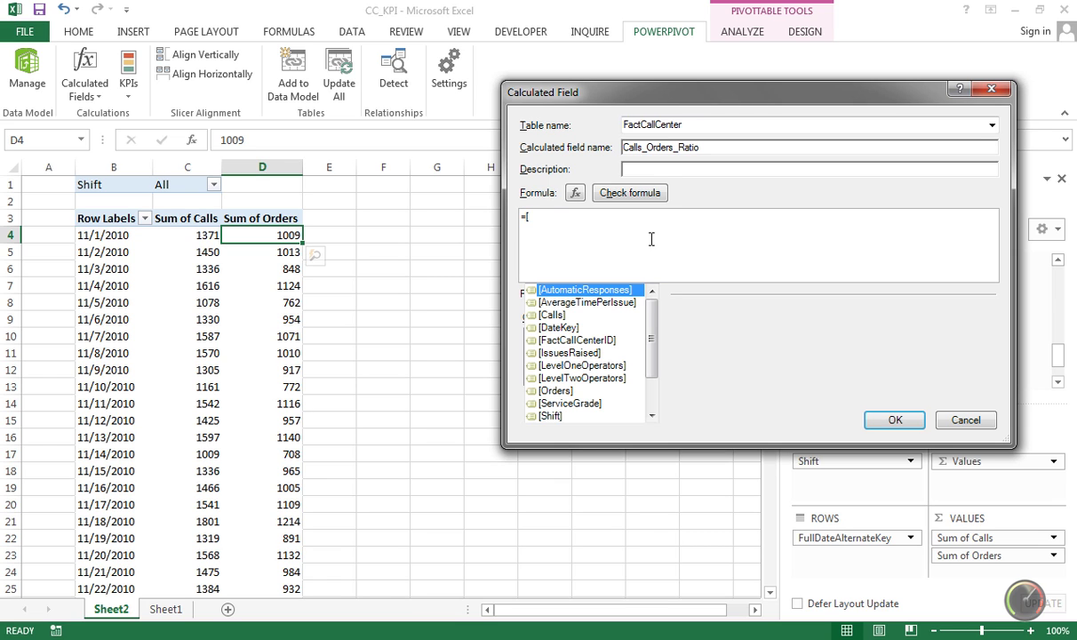
drag(651, 313, 645, 361)
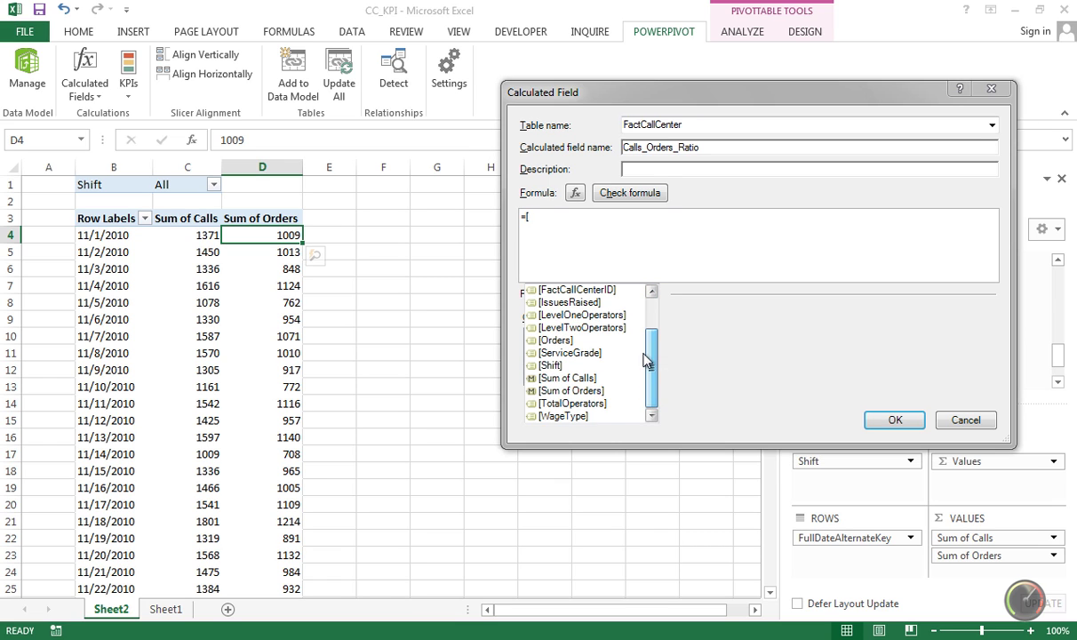
click(572, 380)
double_click(573, 380)
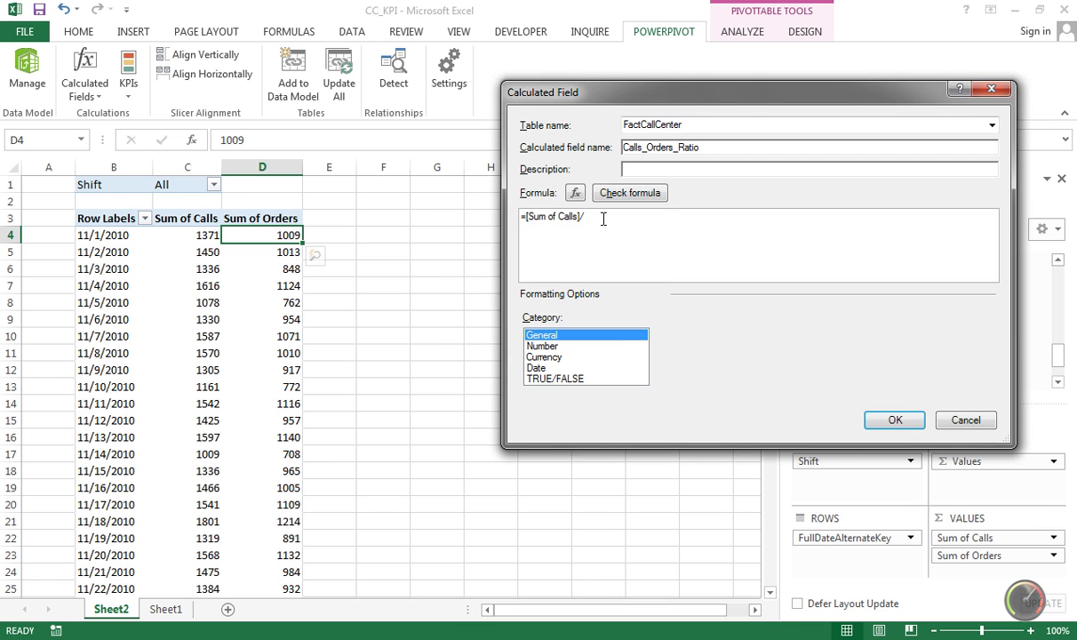
text(/[)
double_click(655, 392)
click(896, 421)
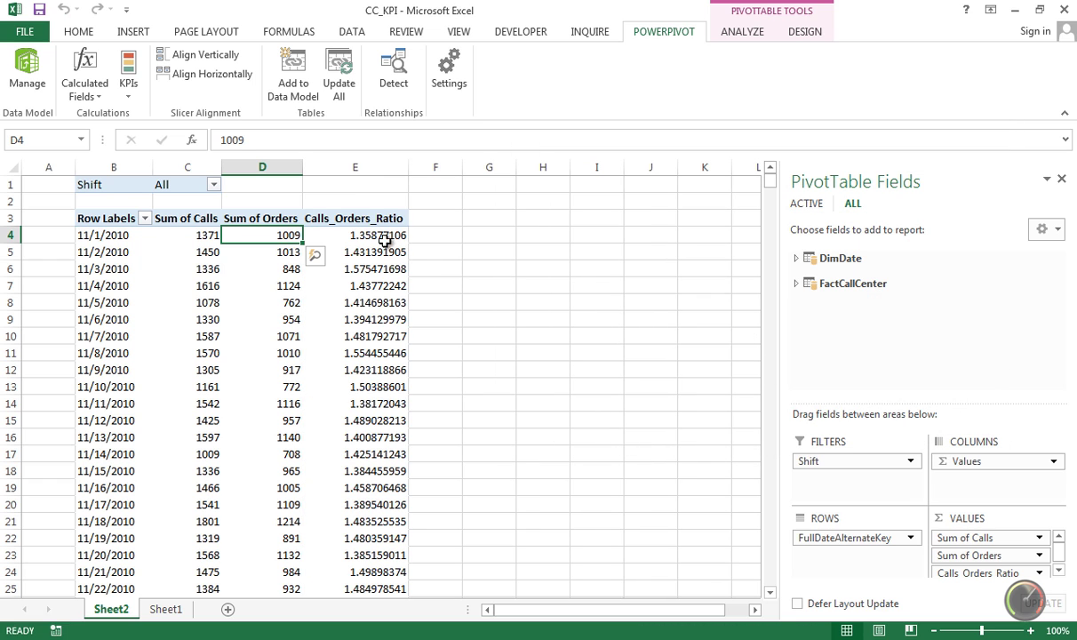
Step: Format all Calls_Orders_Ratio values, including the grand total, as Number with two decimal places
click(366, 233)
click(391, 302)
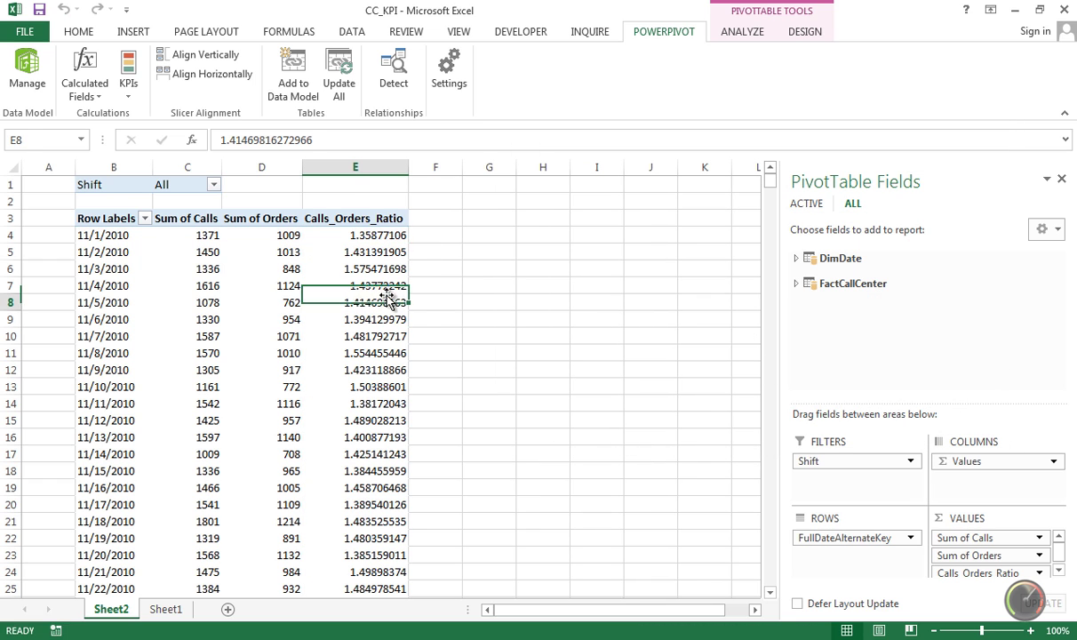
click(373, 235)
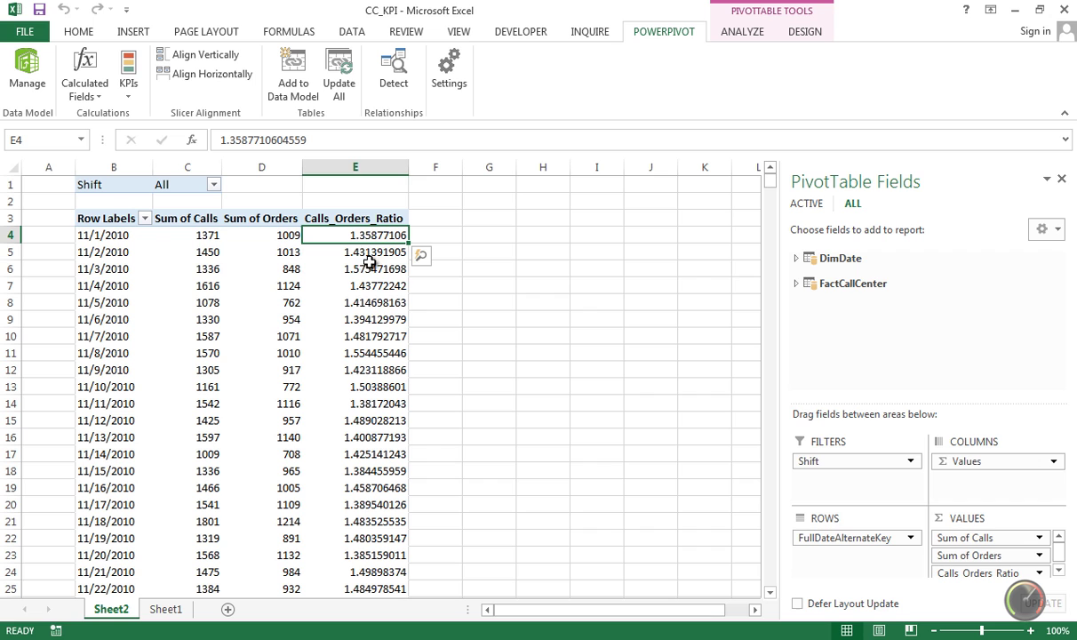
mouse_move(360, 237)
drag(360, 236, 379, 572)
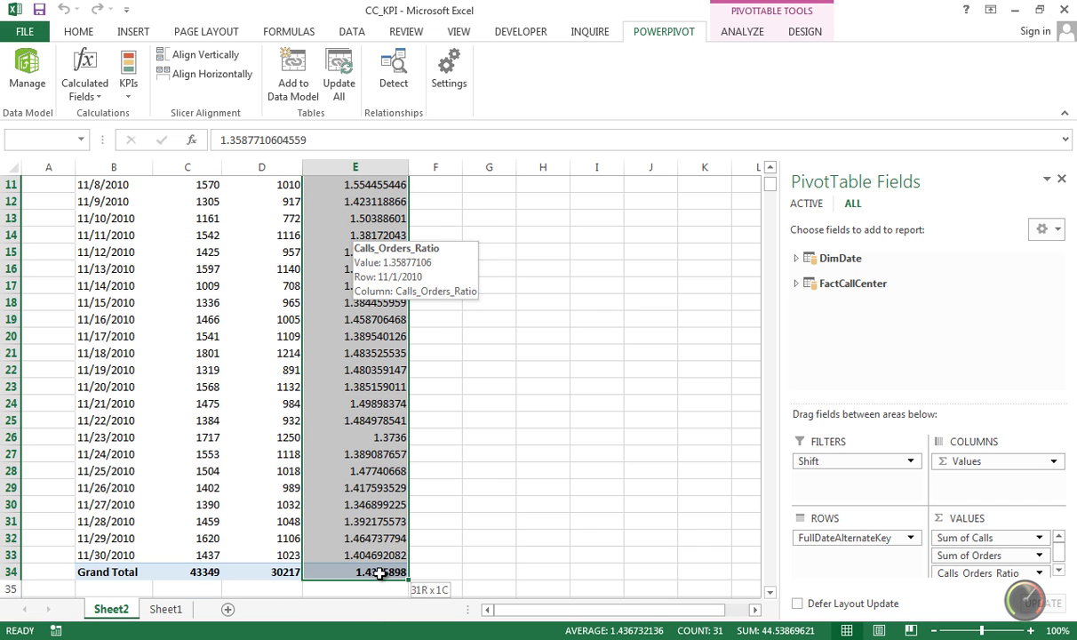
right_click(377, 401)
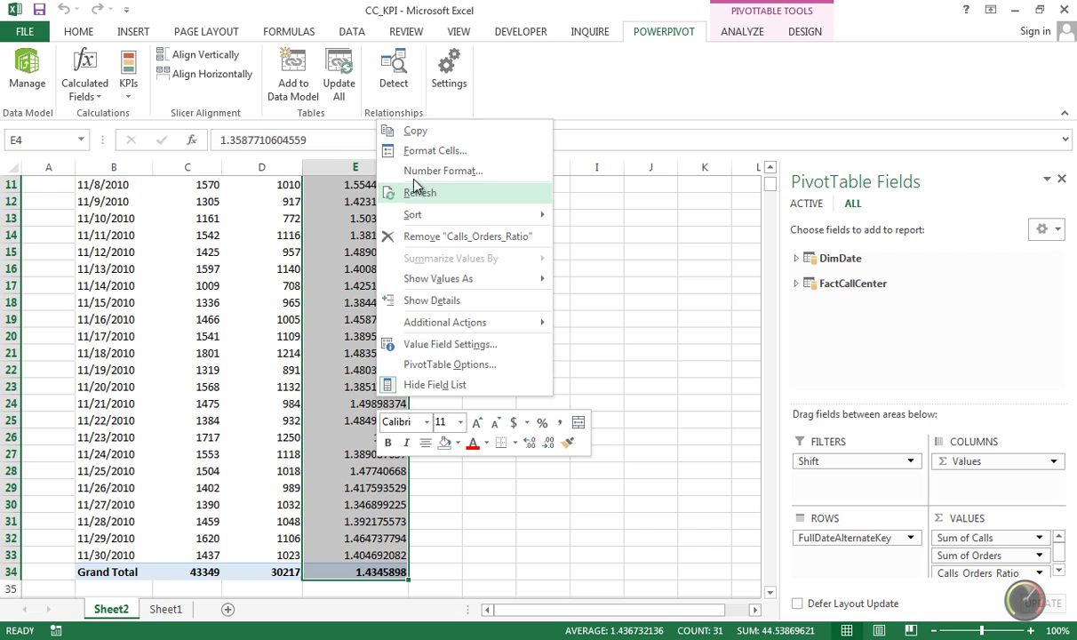
click(435, 151)
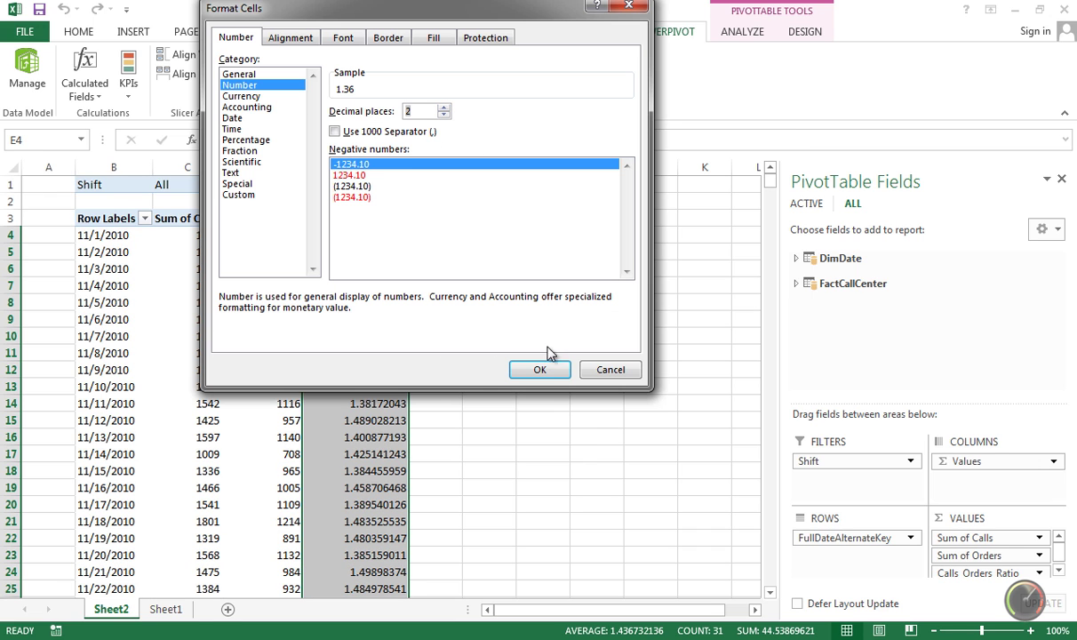
click(545, 371)
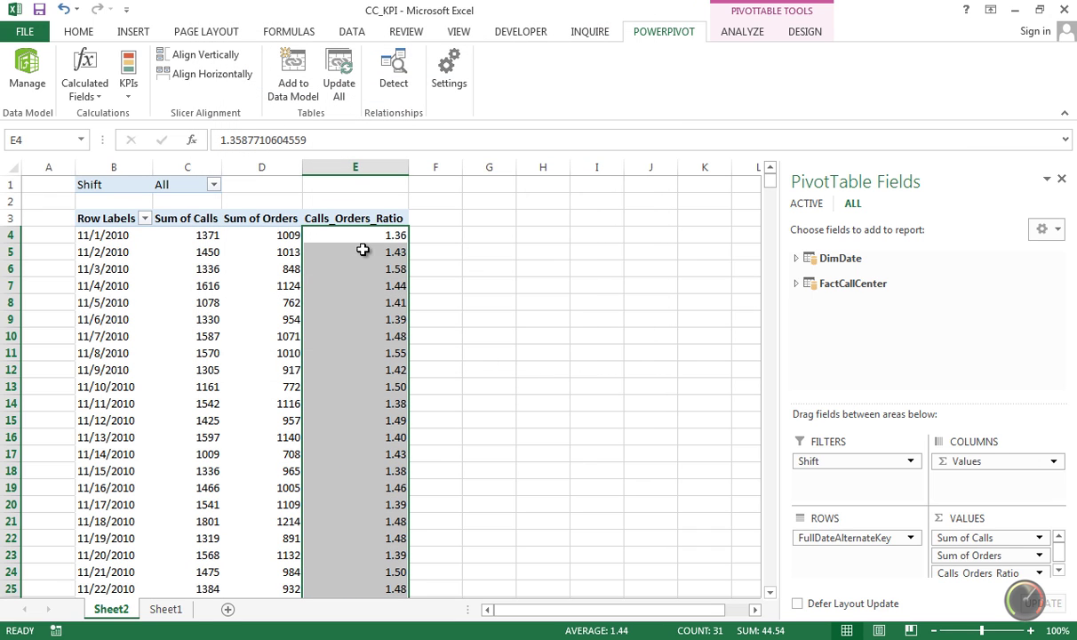
Step: Start a new KPI based on Calls_Orders_Ratio and set its target to an absolute value of 1.5
click(349, 233)
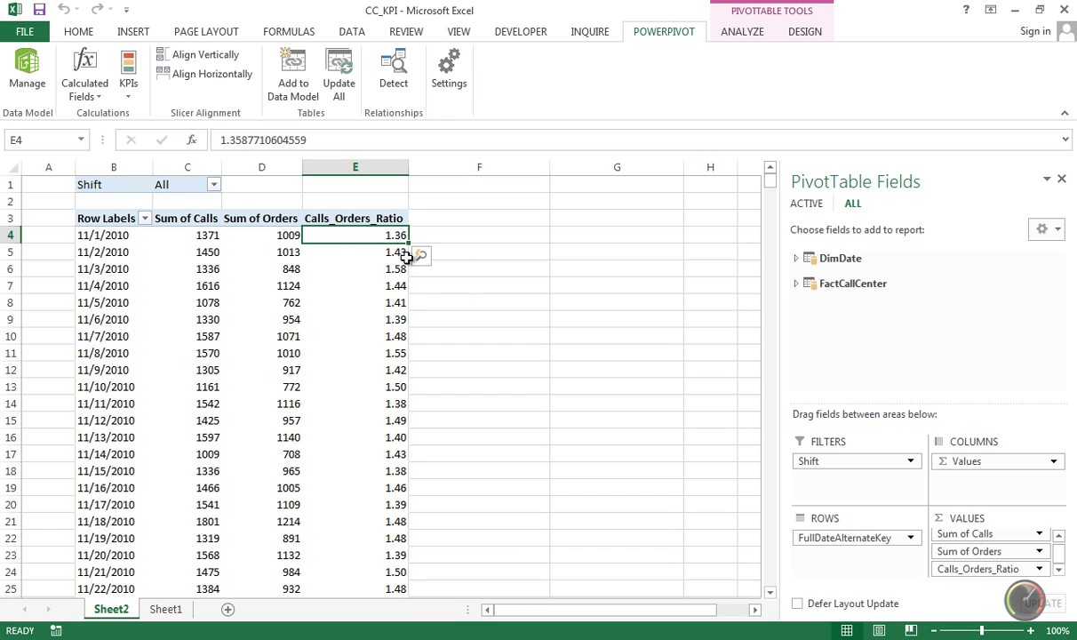
click(129, 98)
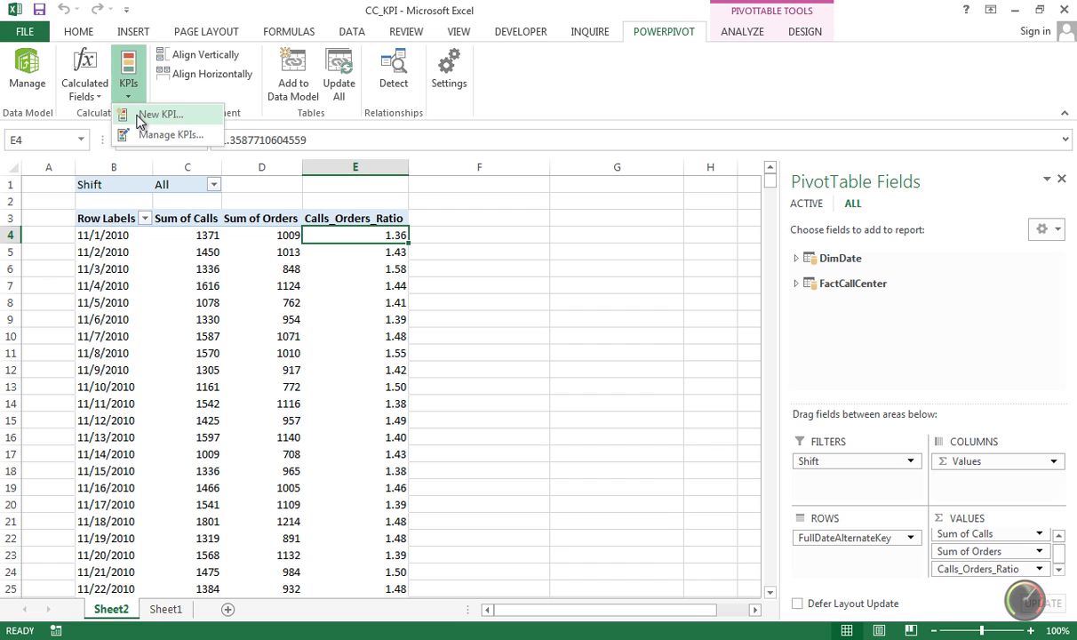
click(142, 113)
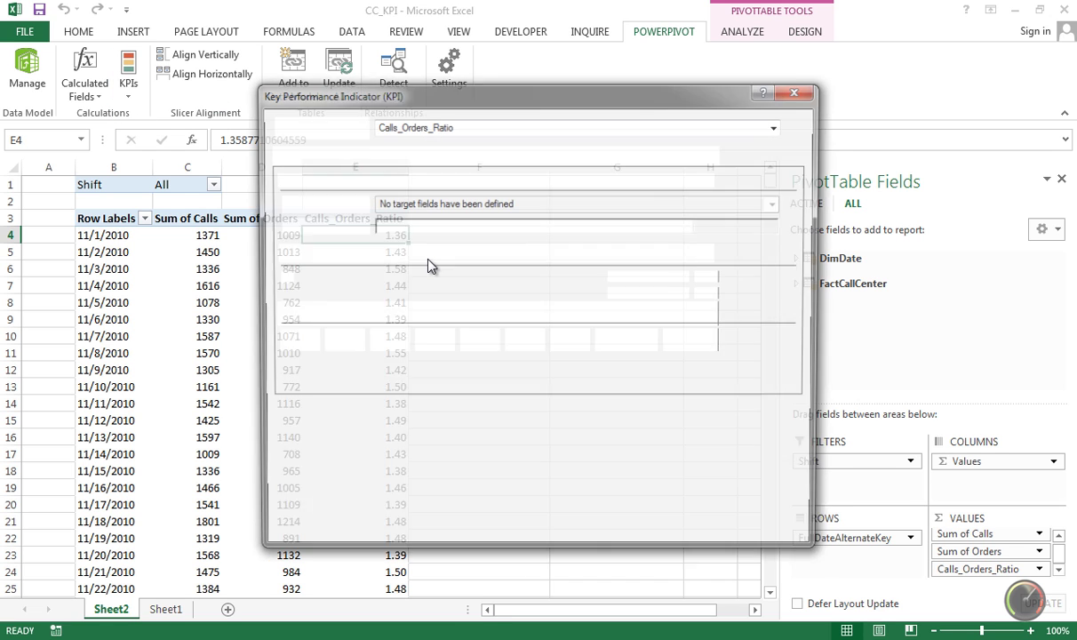
drag(543, 101, 694, 31)
click(534, 156)
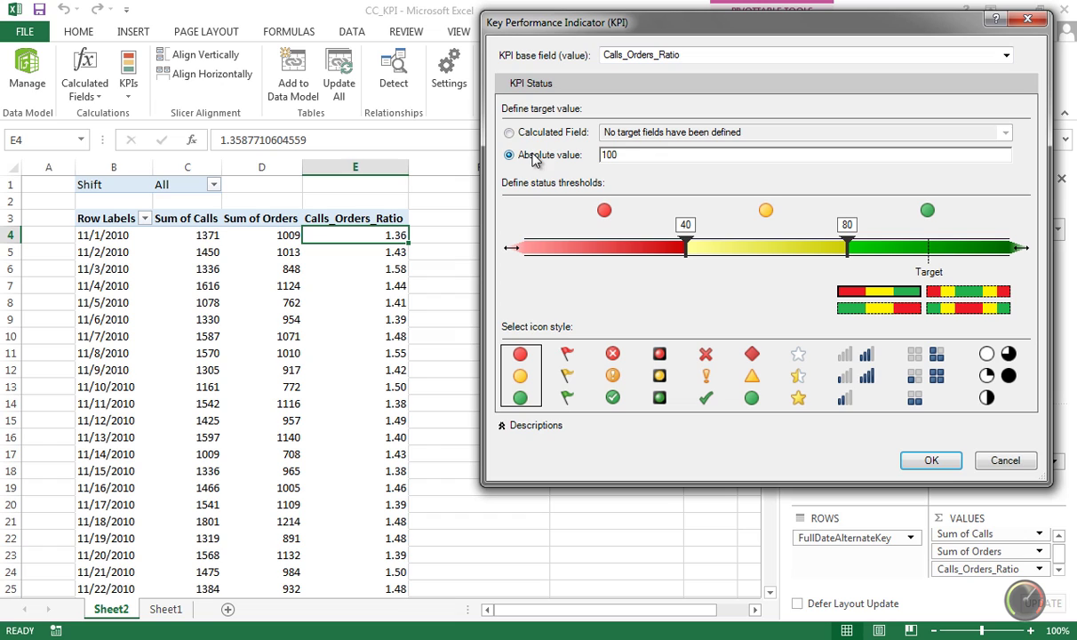
drag(589, 156, 728, 175)
Step: Set the KPI's green-yellow-red status thresholds to 1.4 and 1.6 and create the KPI
click(866, 308)
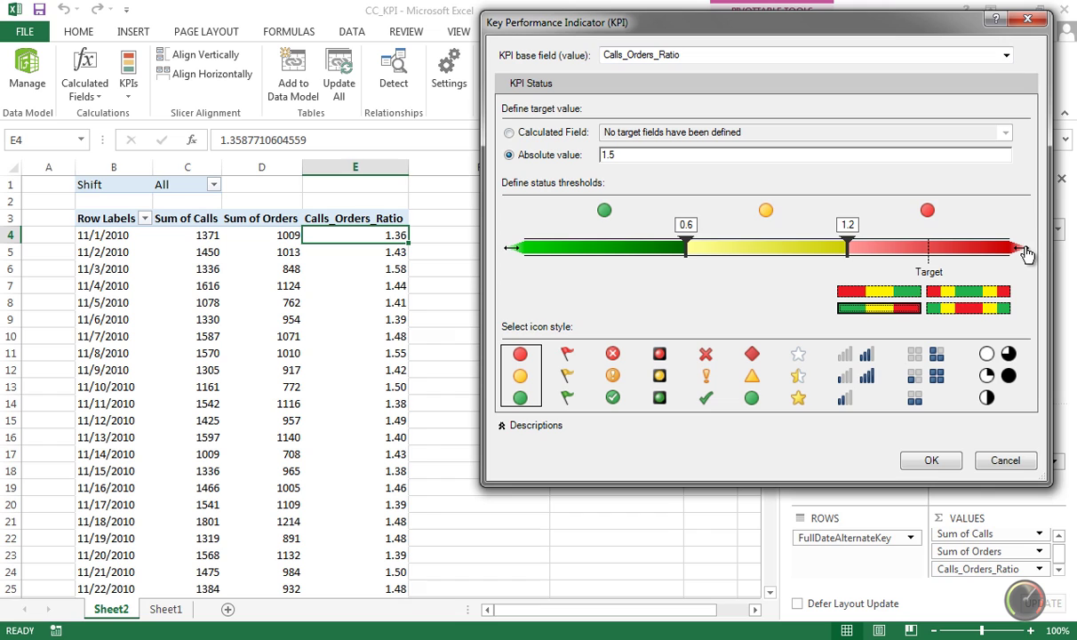
mouse_move(1026, 249)
mouse_down()
mouse_move(744, 253)
mouse_move(774, 248)
mouse_up()
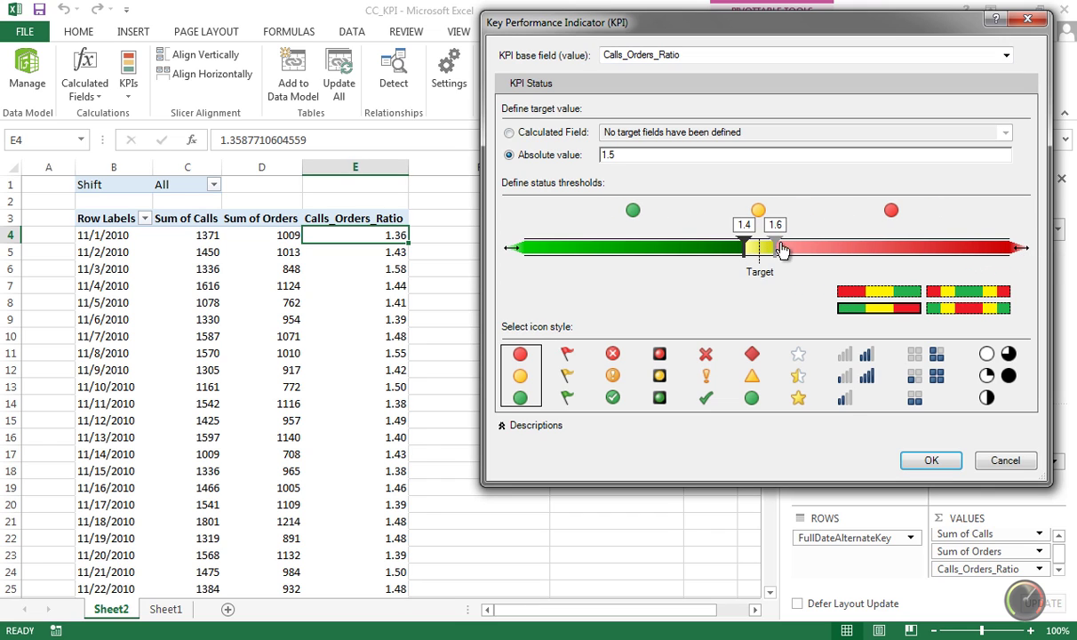
click(928, 458)
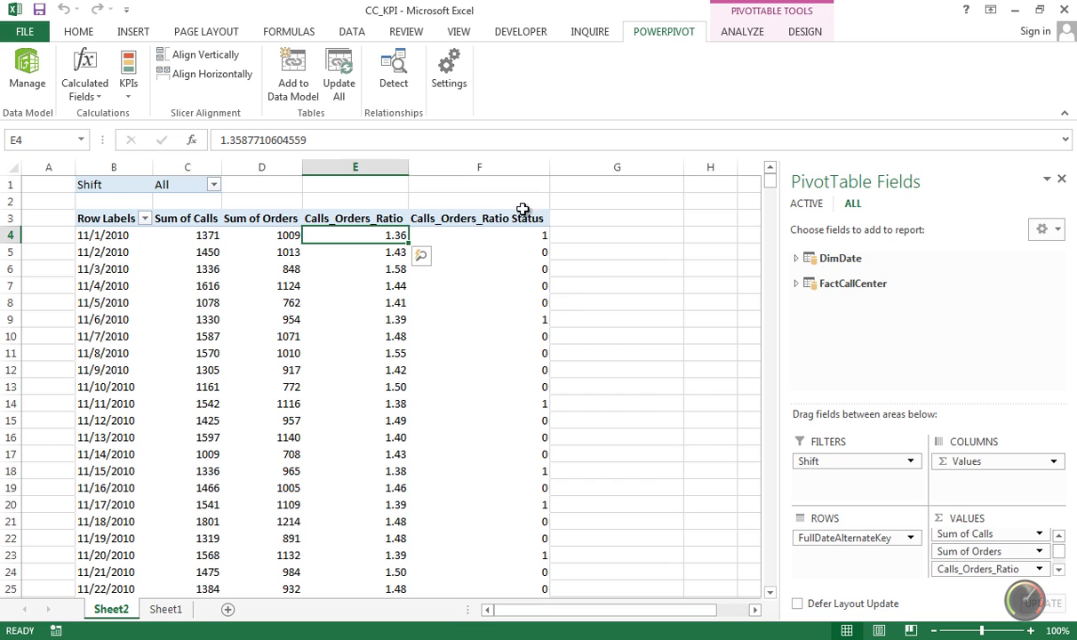
Step: Re-add the Status field of FactCallCenter's Calls_Orders_Ratio KPI to the PivotTable to show it as icons
click(796, 284)
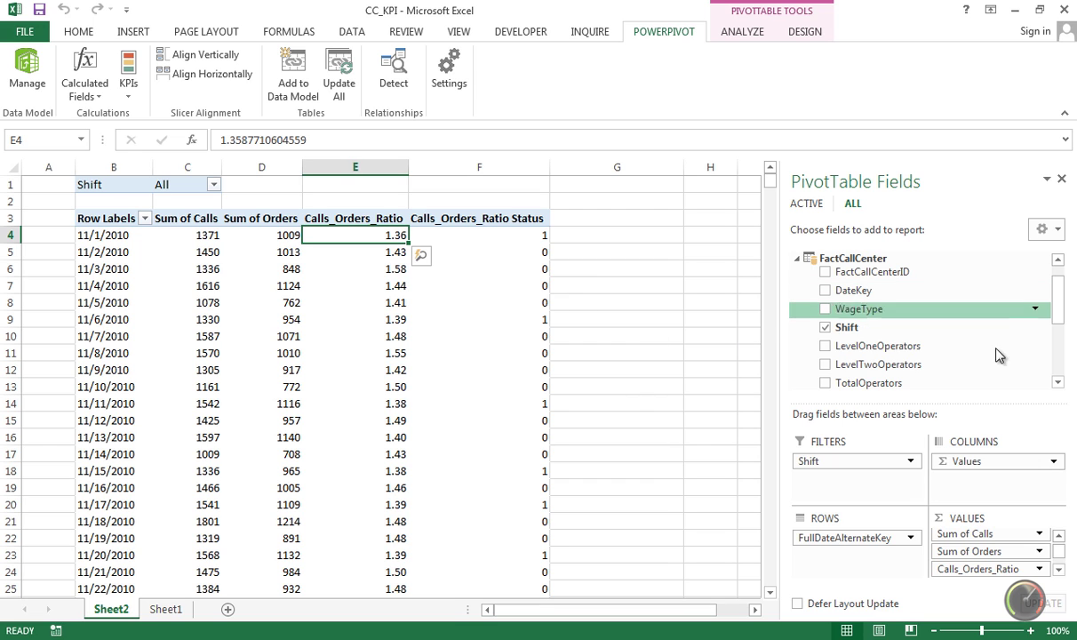
drag(1057, 311, 1051, 380)
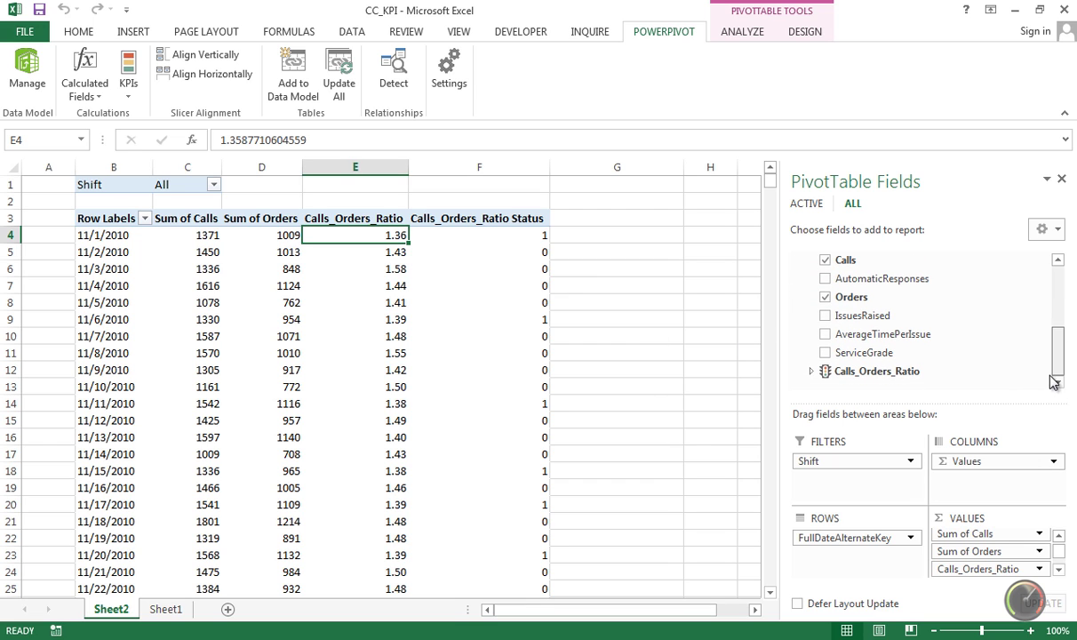
click(811, 372)
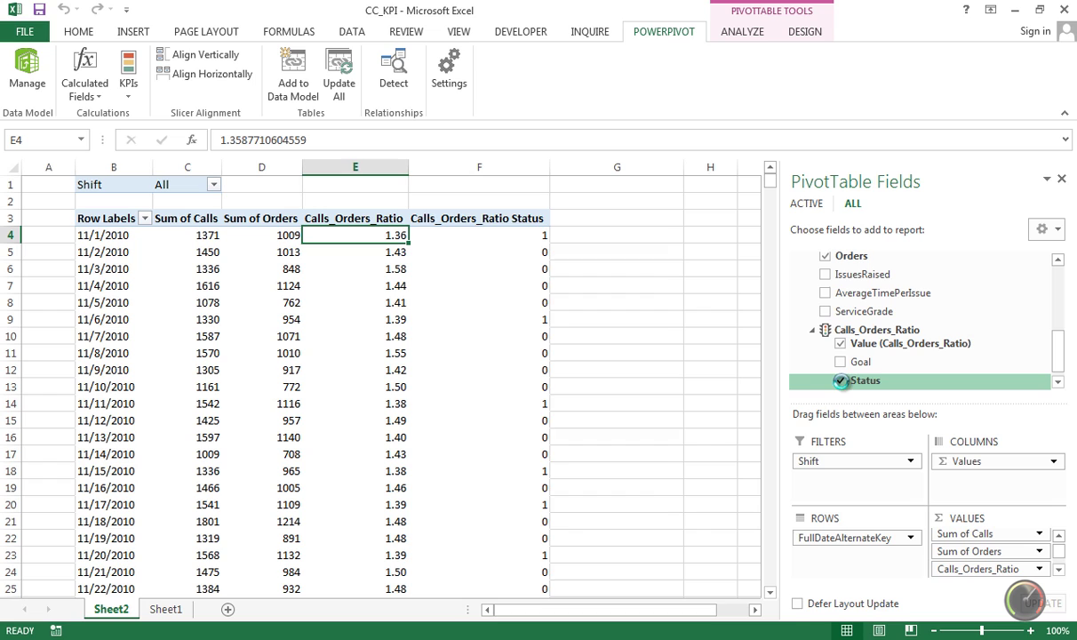
click(839, 380)
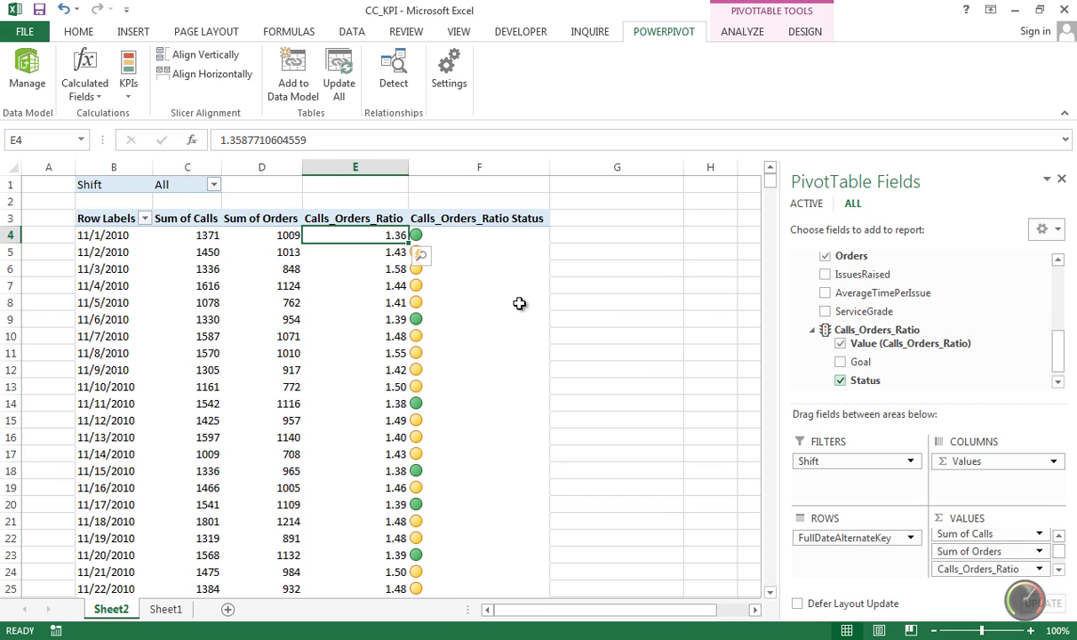
Step: Filter the PivotTable's Shift report filter to AM
click(187, 281)
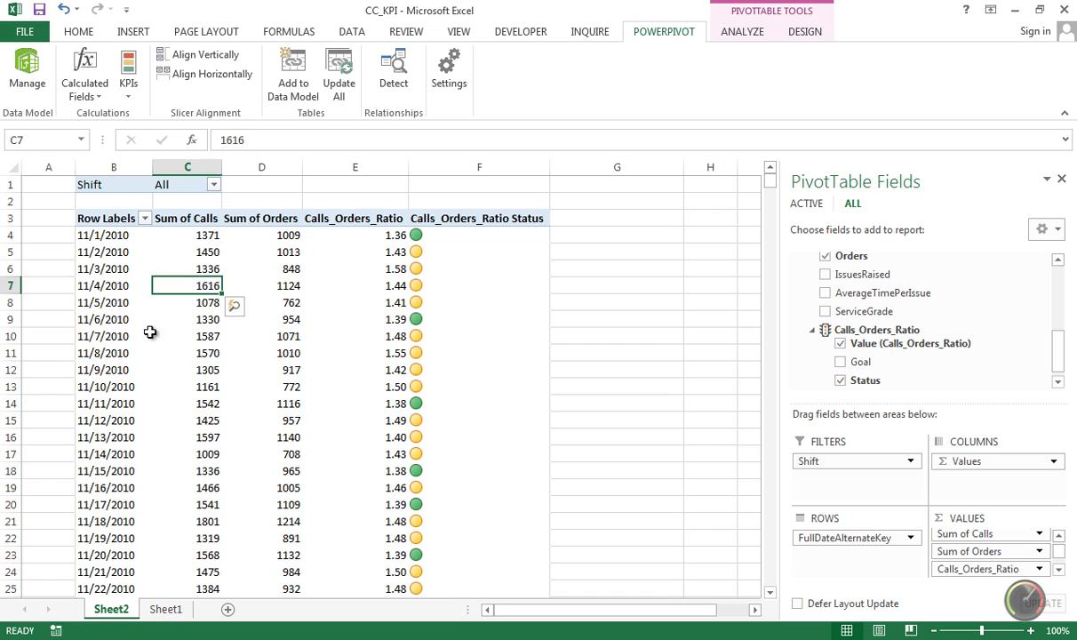
click(91, 338)
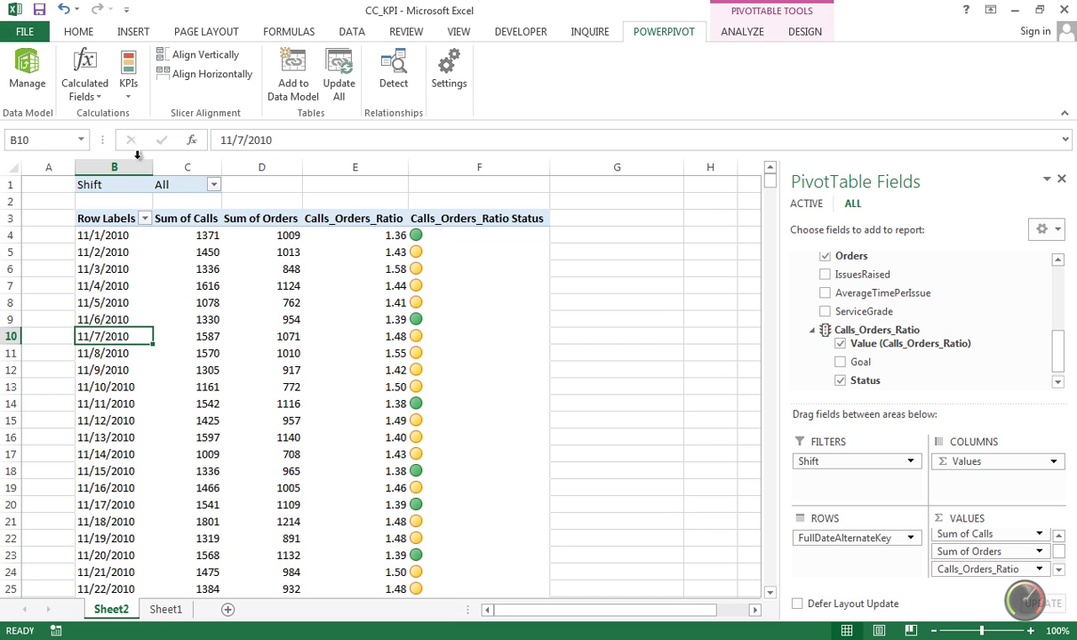
click(213, 183)
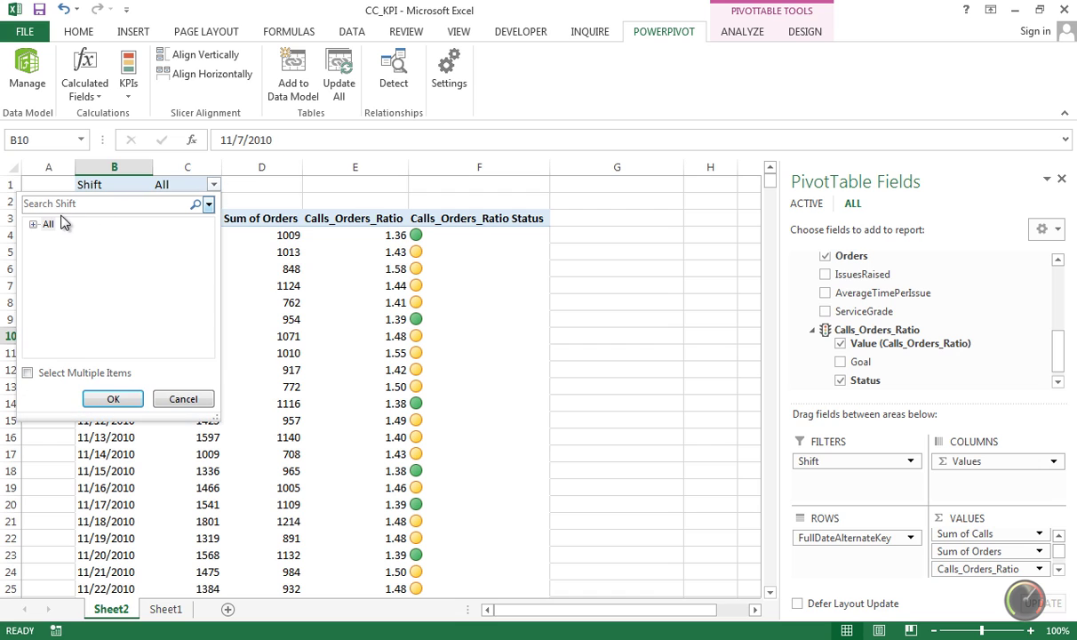
click(33, 227)
click(49, 224)
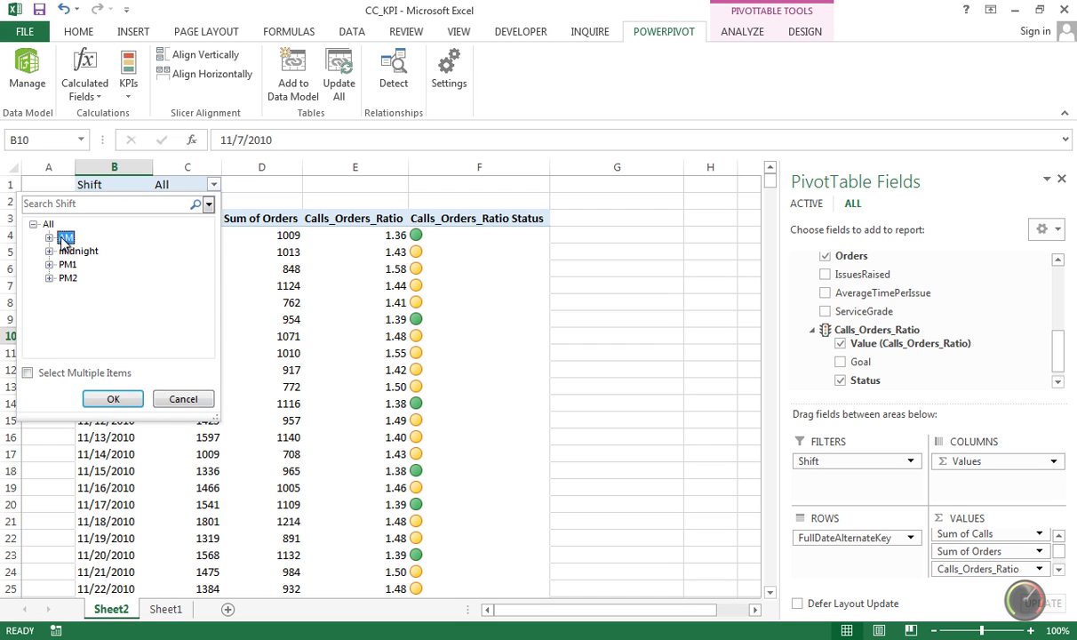
click(123, 400)
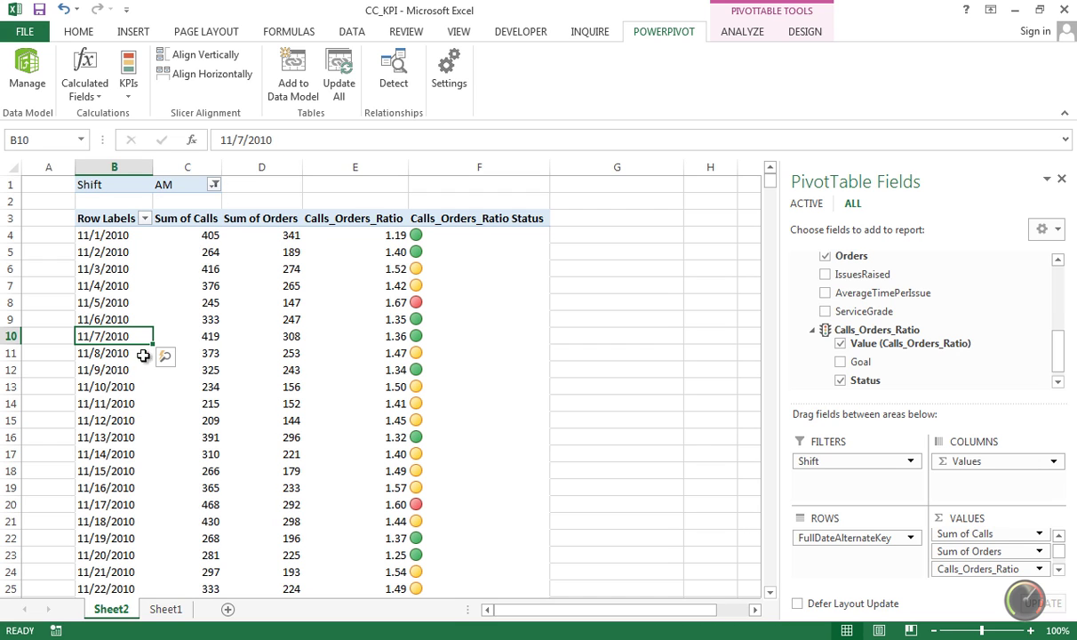
Step: Switch the PivotTable's Shift report filter to PM1
click(214, 185)
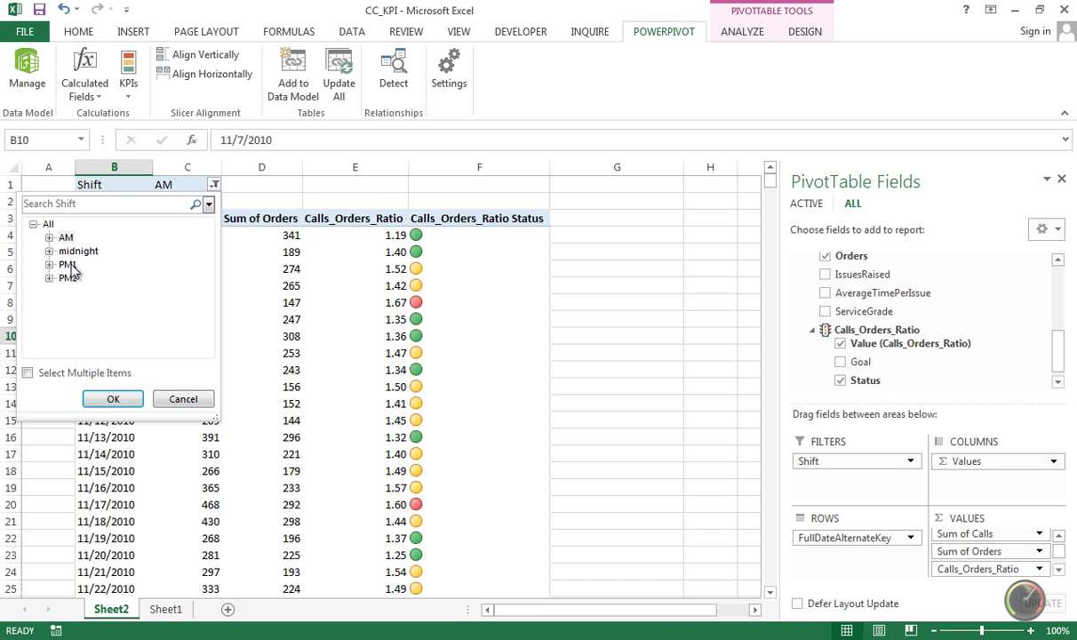
click(69, 265)
click(113, 397)
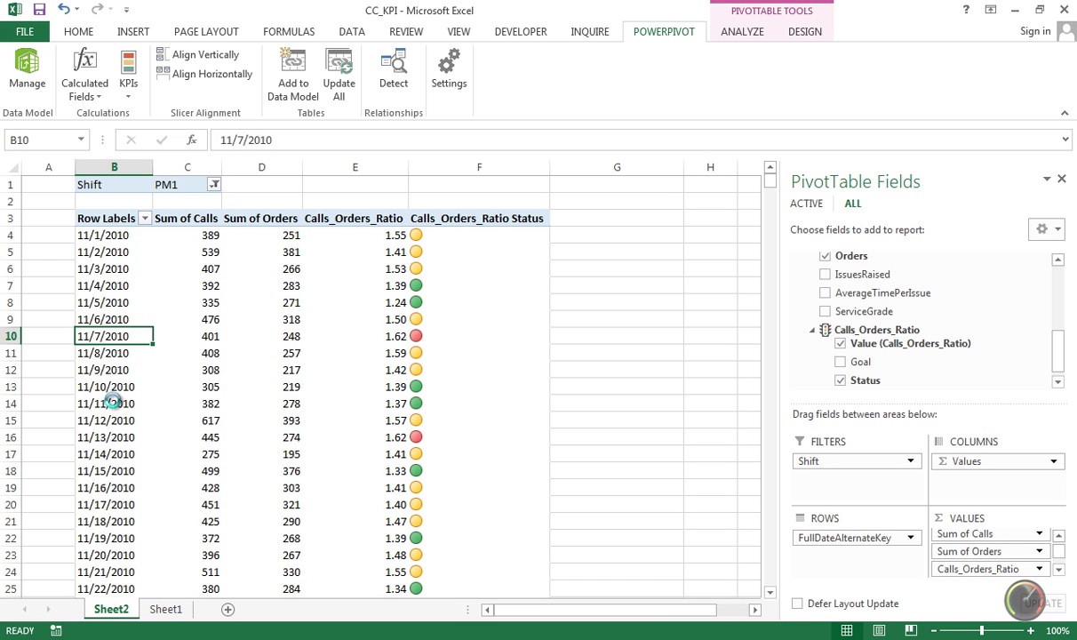